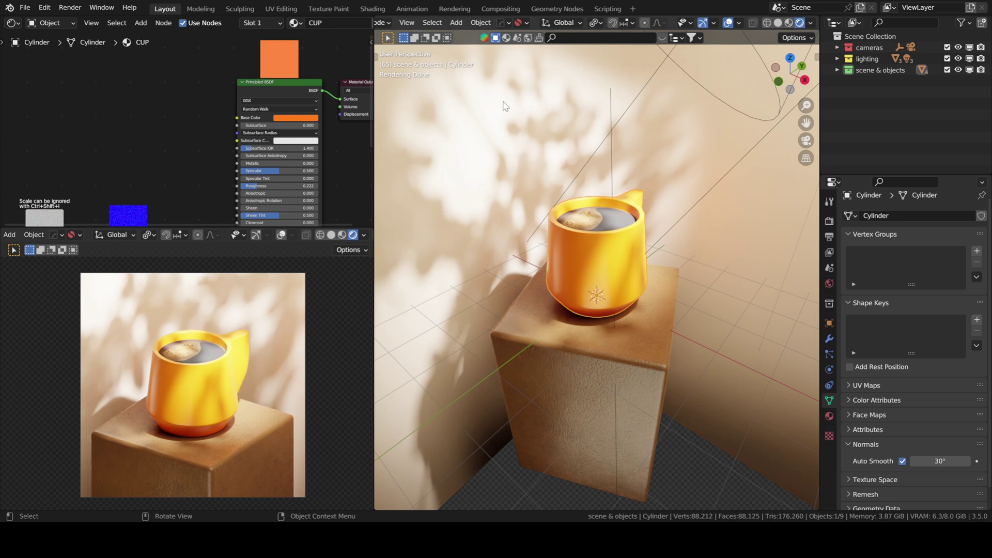
In Compositing, split the node editor and show Render Result in a right-side Image Editor.
left_click(495, 9)
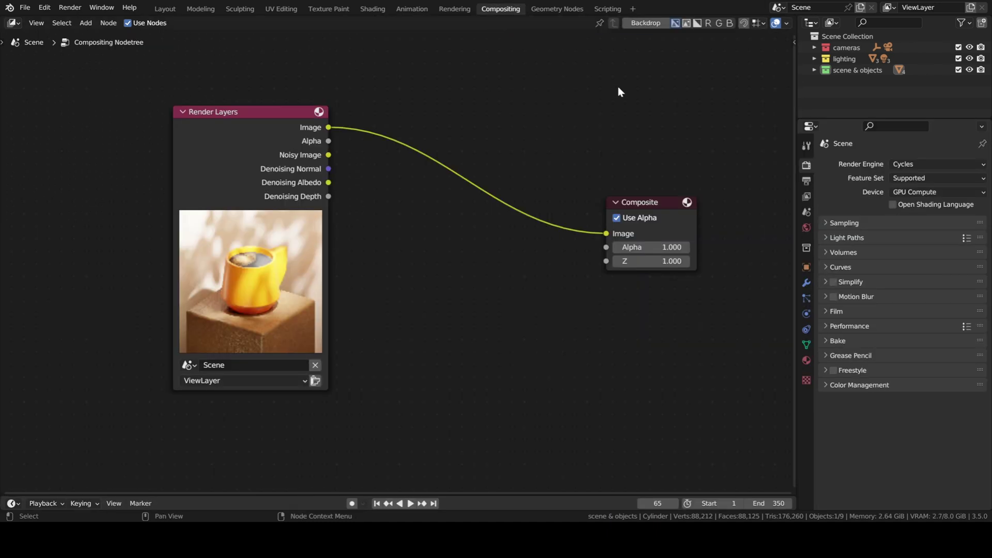
left_click_drag(794, 35, 418, 56)
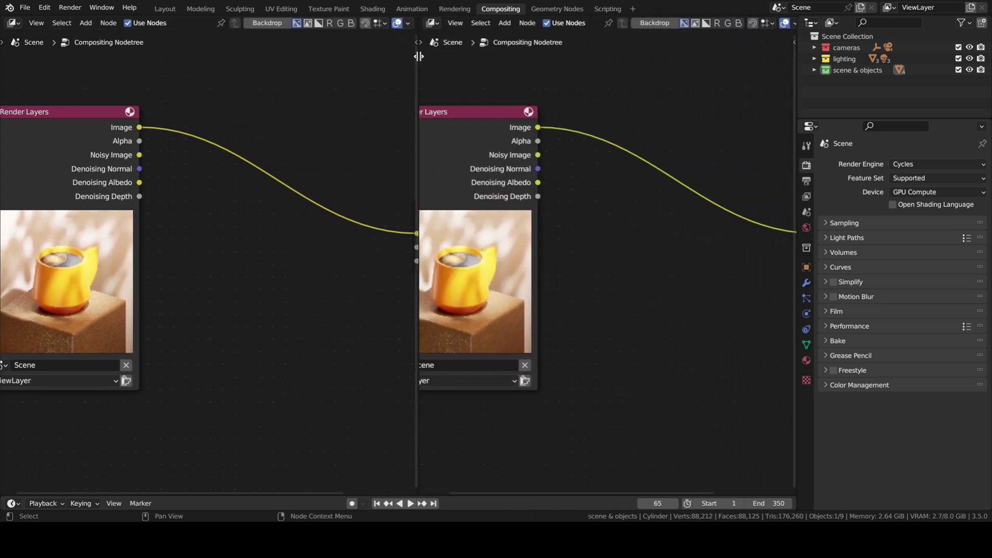
left_click(432, 23)
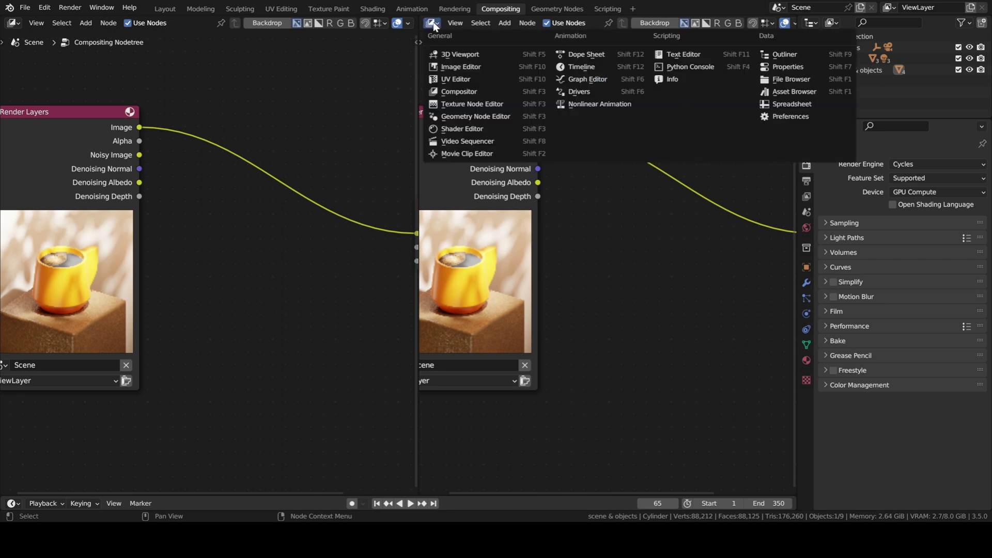
left_click(455, 68)
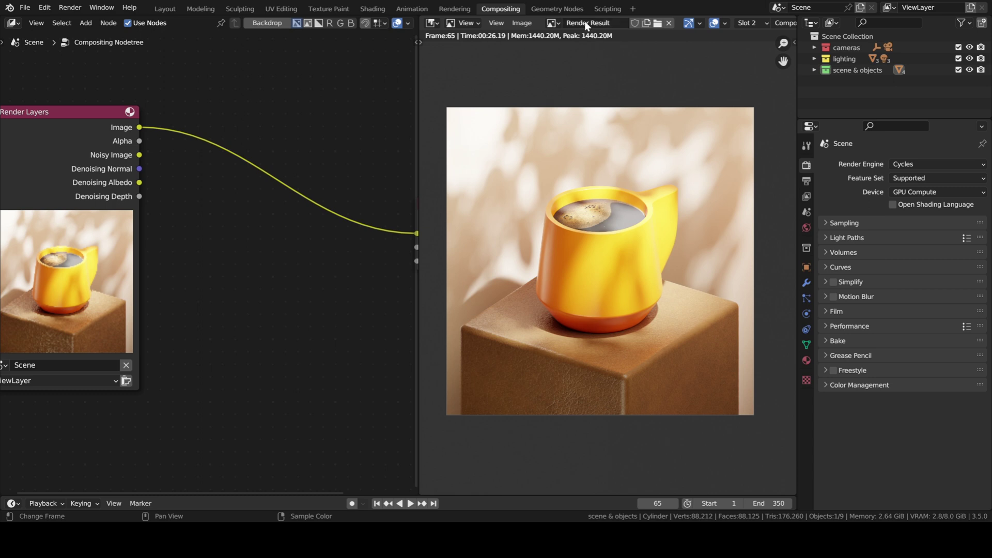
left_click(552, 23)
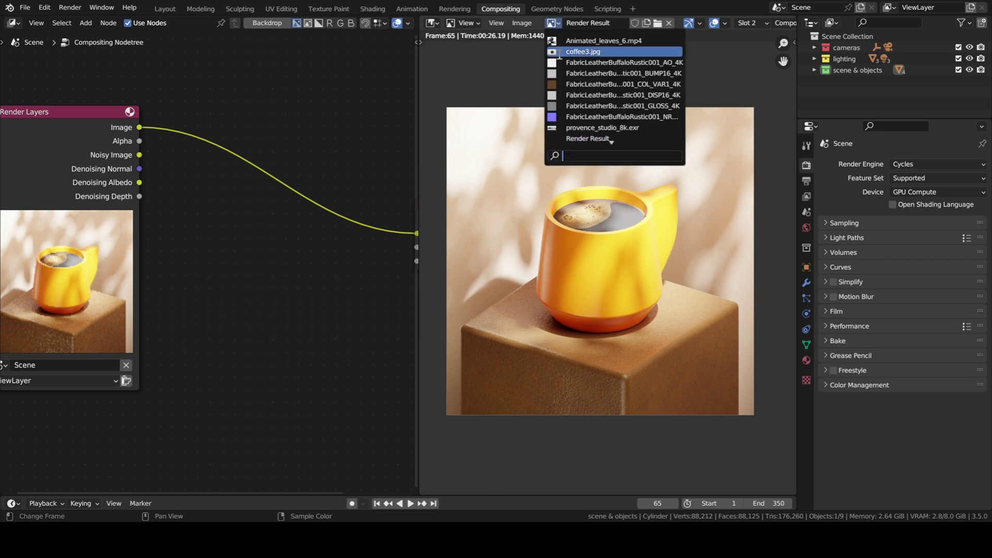
left_click(611, 139)
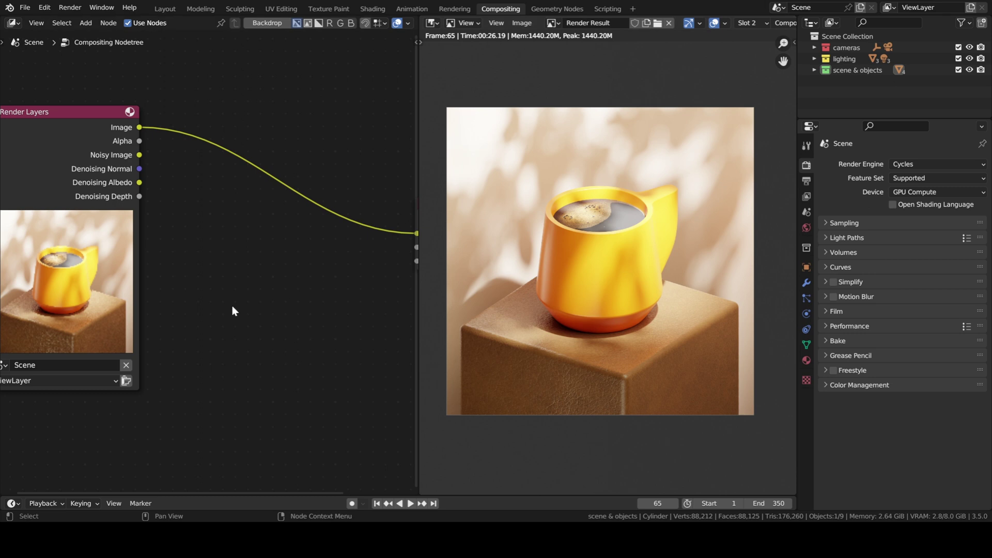
scroll(233, 310, "down", 2)
middle_click_drag(218, 300, 210, 288)
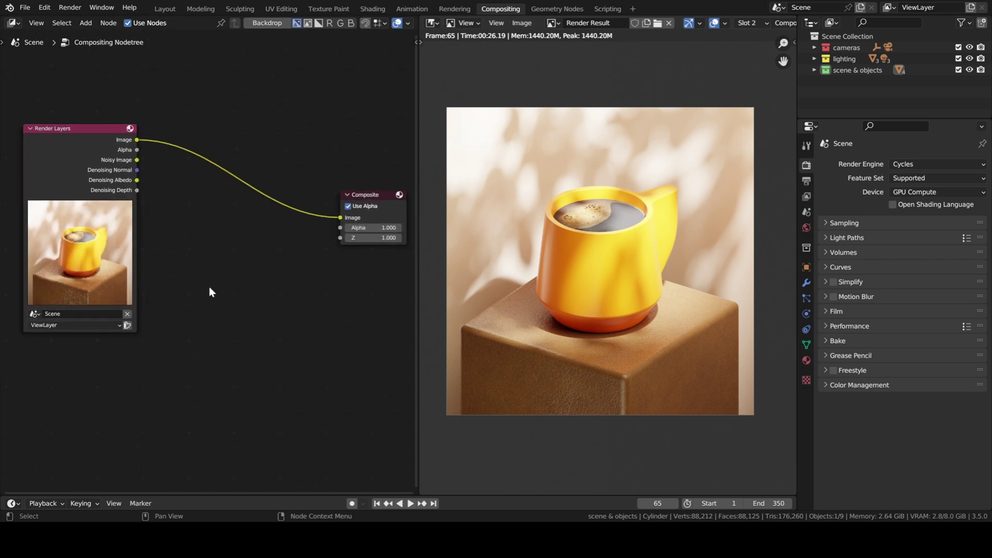
scroll(208, 286, "down", 1)
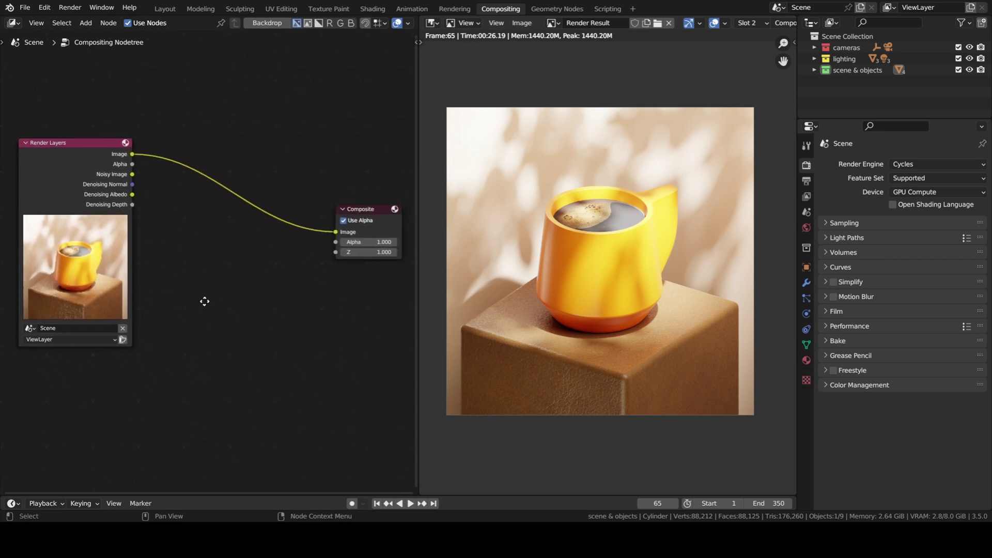
Add a Mix node below the Composite node and set its blend mode to Overlay.
key("shift+a")
left_click(192, 326)
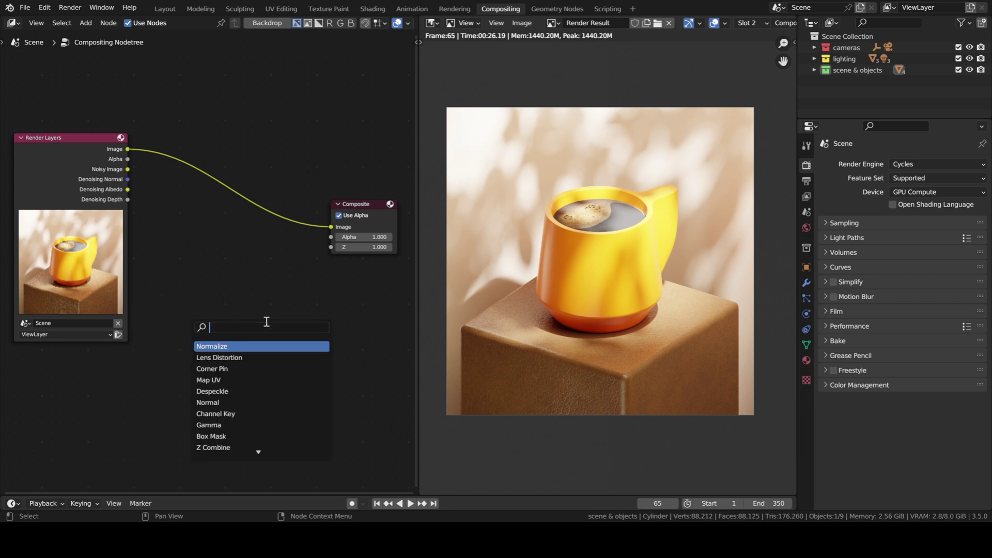
type("mix")
key("Return")
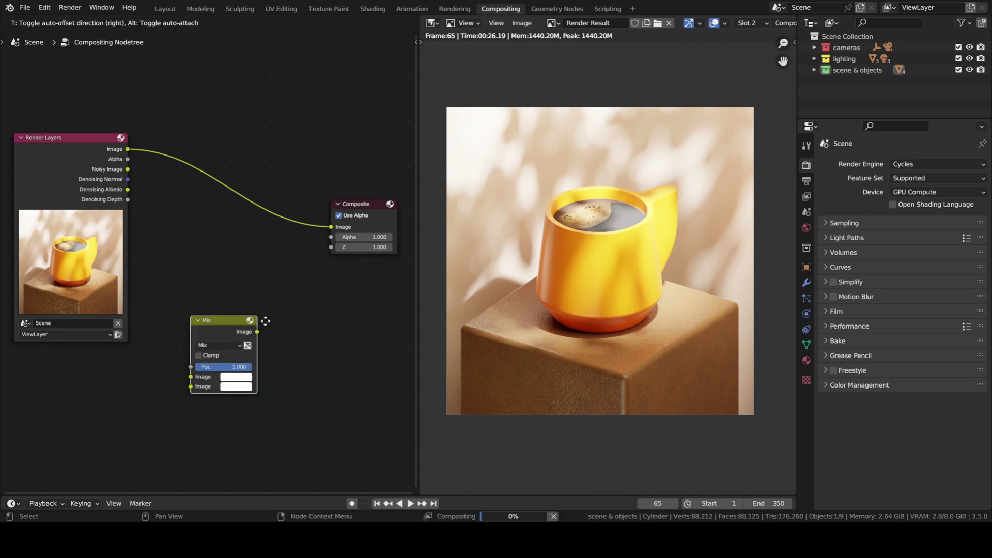
left_click(300, 315)
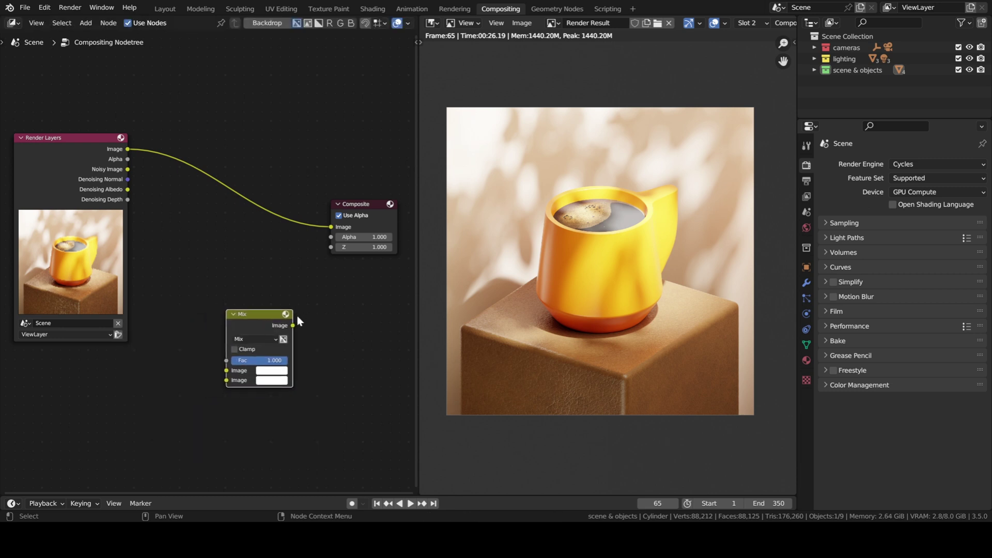
left_click(272, 339)
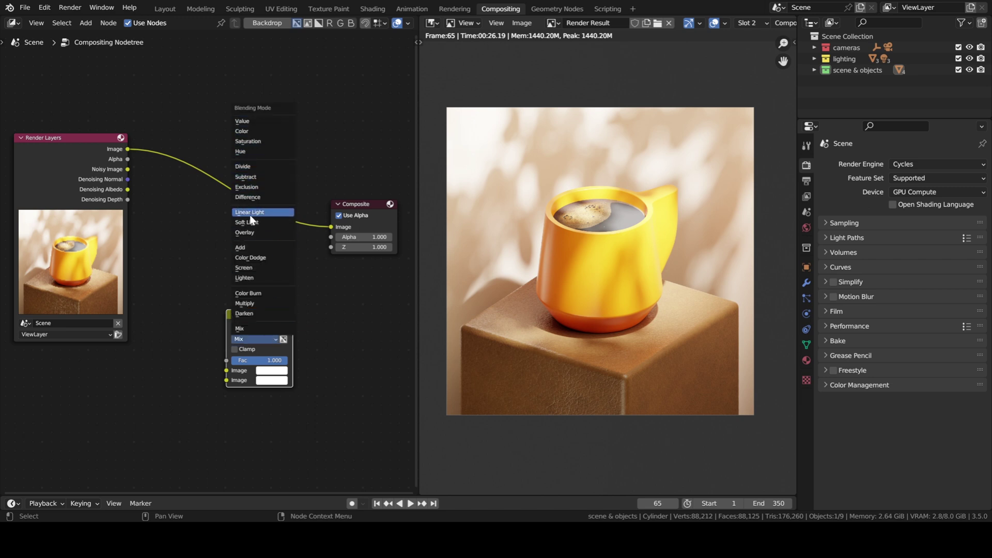
left_click(248, 233)
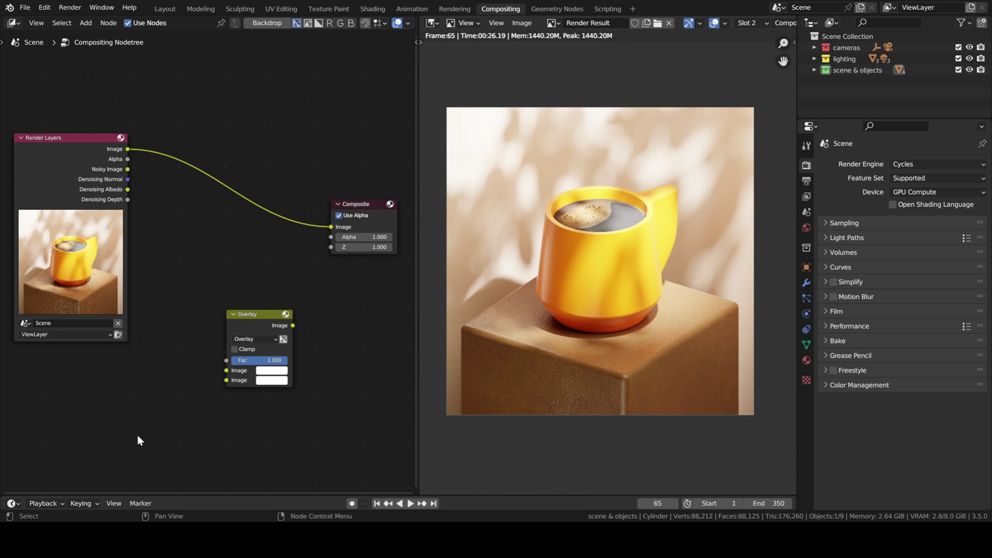
Add a Texture node at lower left, wiring its Color into Overlay's second Image input.
key("shift+a")
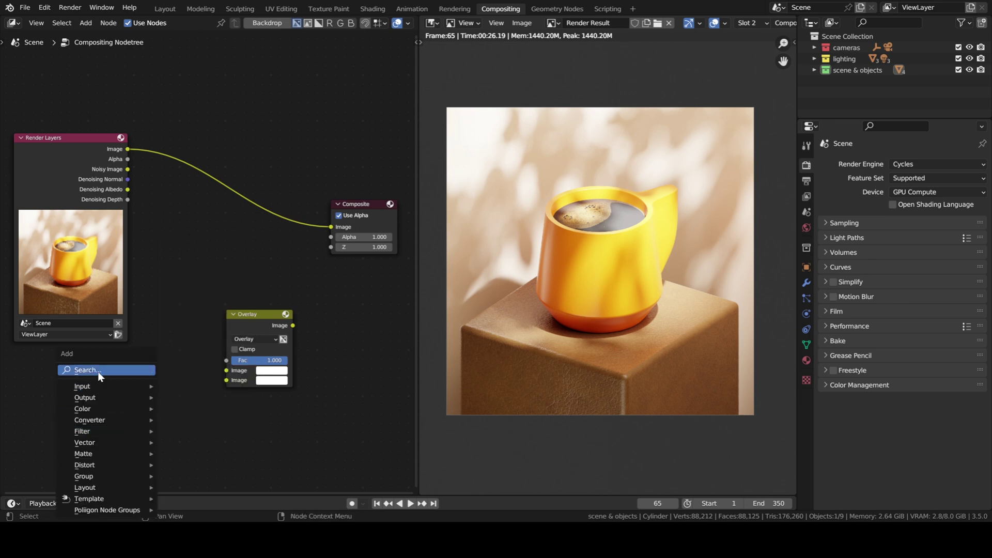
left_click(98, 376)
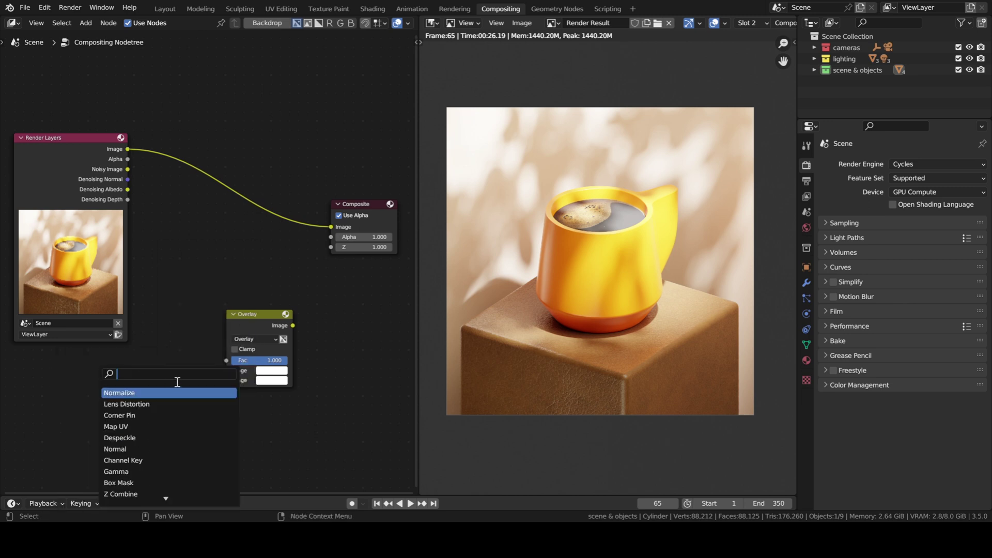
type("textu")
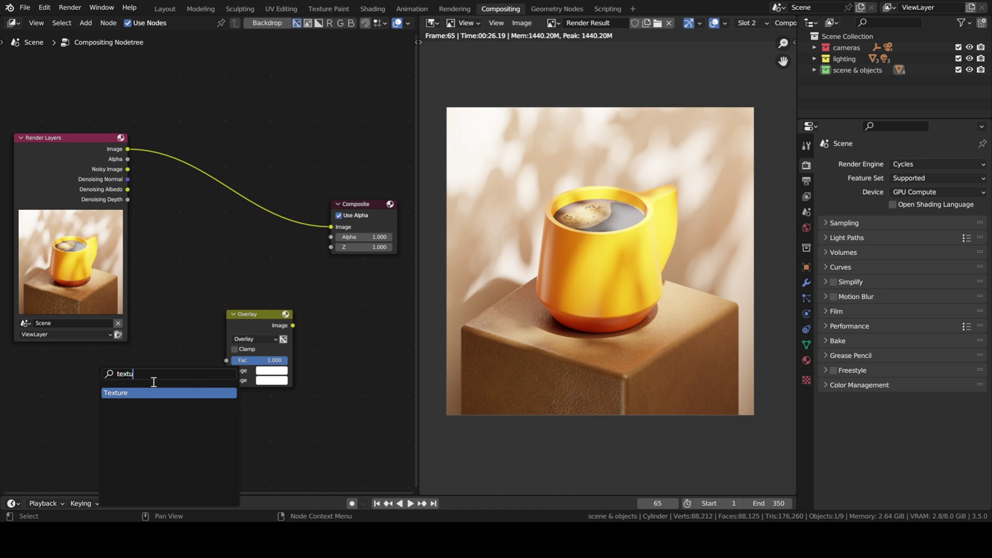
key("Return")
left_click(119, 404)
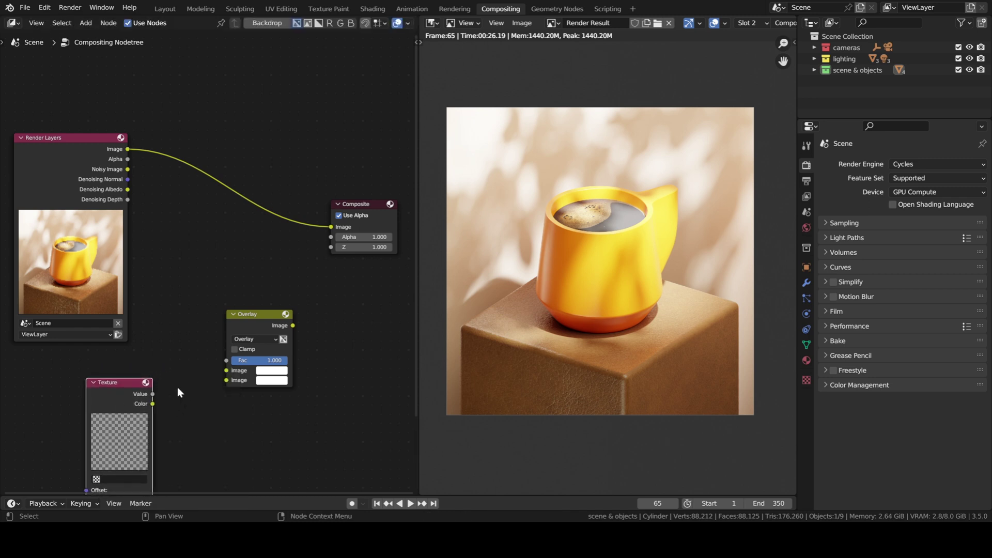
left_click_drag(152, 403, 224, 383)
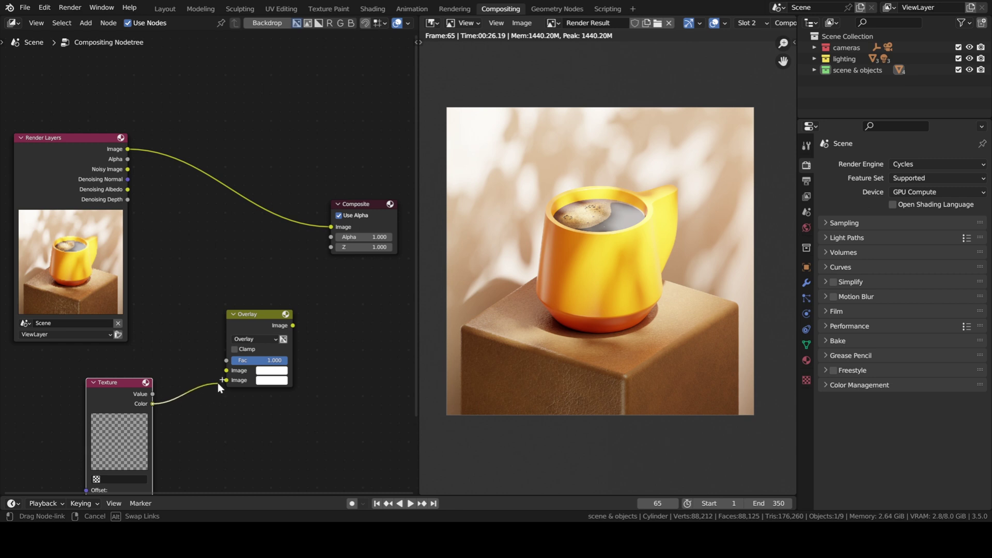
left_click_drag(268, 324, 281, 280)
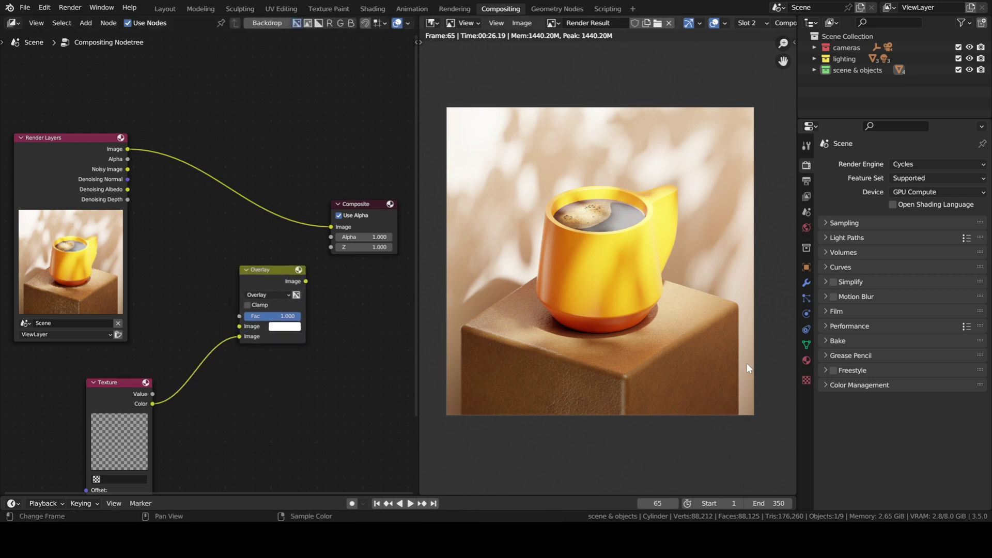
Create a new texture of type Noise in the Texture properties.
left_click(807, 379)
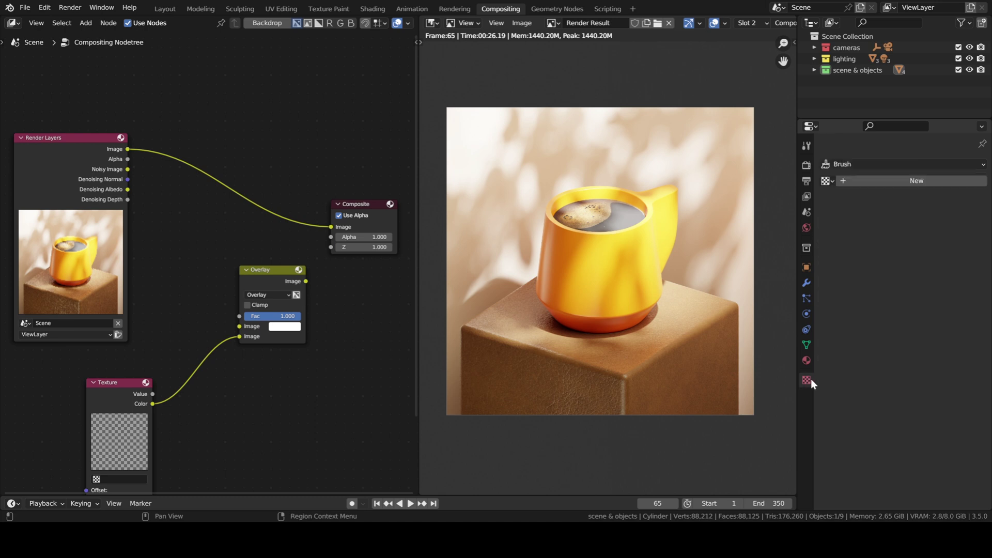
left_click(905, 179)
left_click(909, 197)
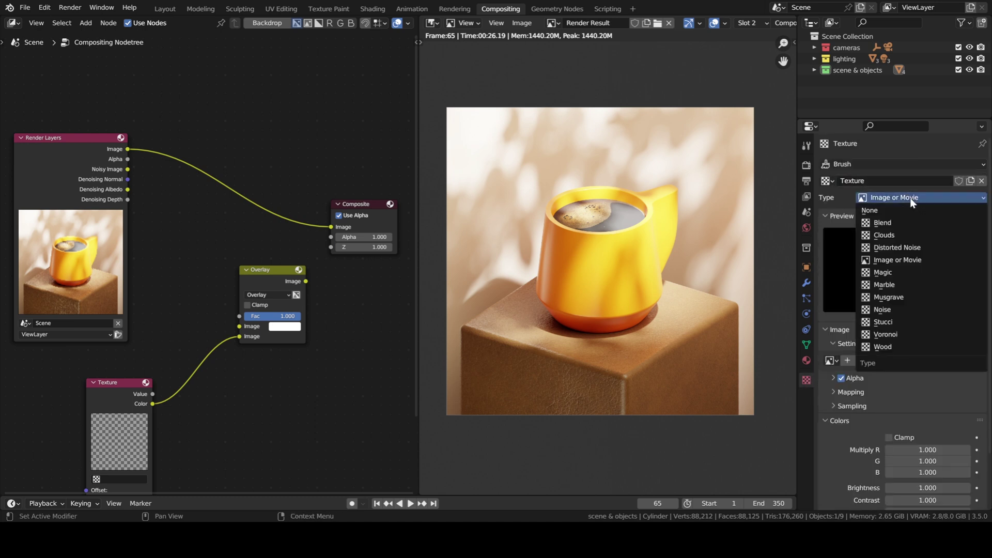
left_click(883, 310)
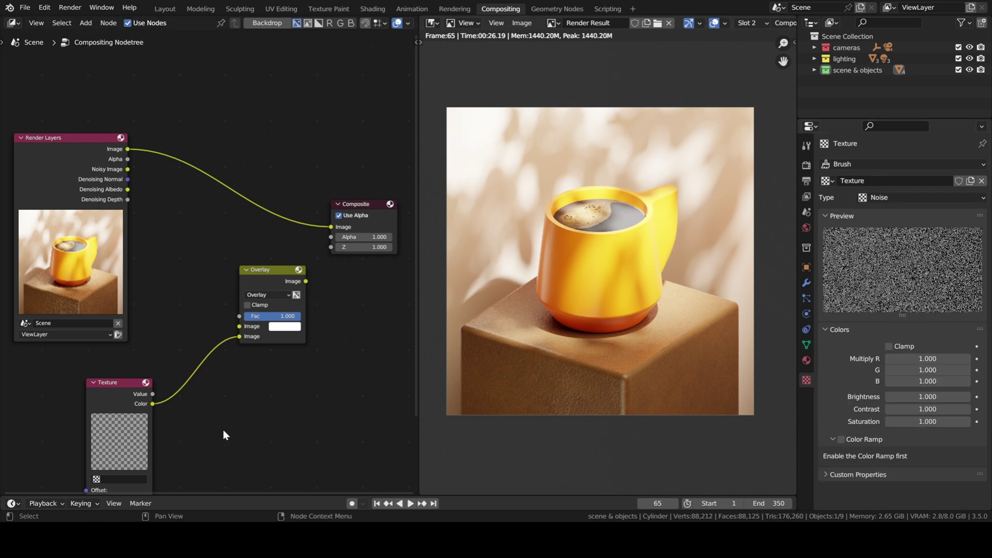
Connect the Render Layers image to Overlay's first input, and Overlay to Composite.
middle_click_drag(225, 434, 239, 379)
mouse_move(84, 87)
left_mouse_down()
mouse_move(68, 83)
mouse_move(246, 265)
left_mouse_up()
mouse_move(274, 208)
left_mouse_down()
mouse_move(241, 164)
mouse_move(307, 175)
mouse_move(335, 168)
left_mouse_up()
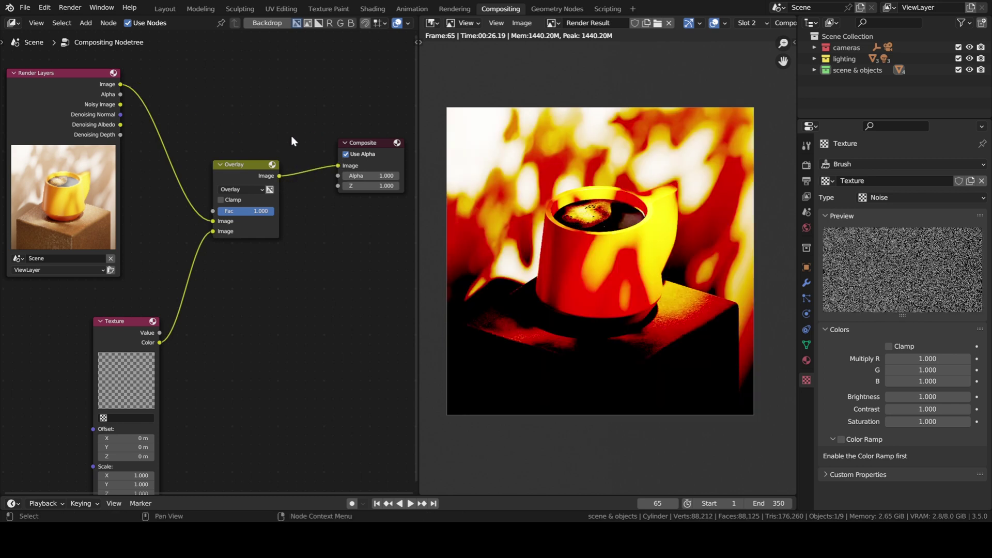
left_click_drag(245, 170, 269, 143)
Assign the noise 'Texture' datablock to the Texture node.
left_click_drag(130, 329, 106, 310)
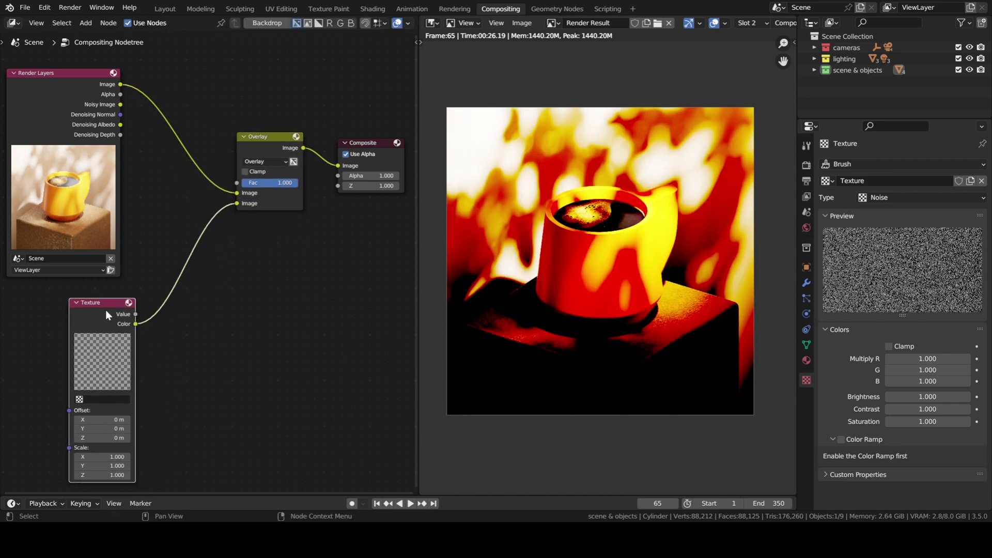
left_click(81, 401)
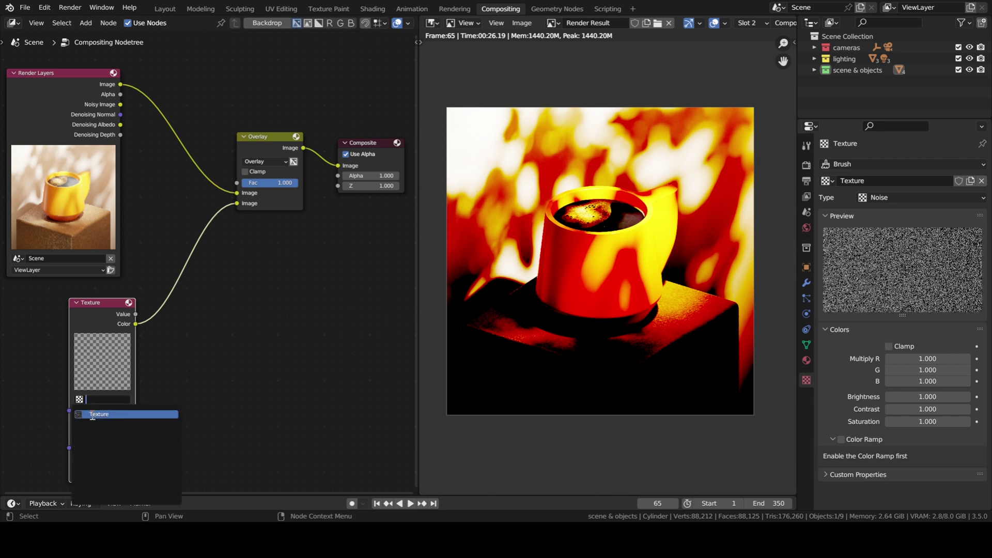
left_click(92, 415)
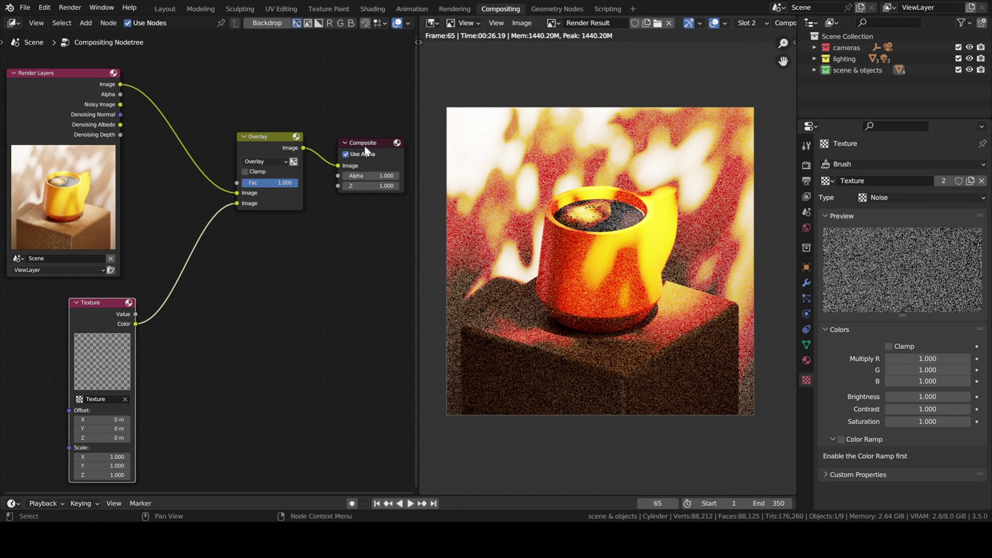
Rearrange the Overlay and Composite nodes and set the Overlay Fac to 0.2.
left_click_drag(269, 138, 258, 170)
left_click_drag(362, 152, 344, 181)
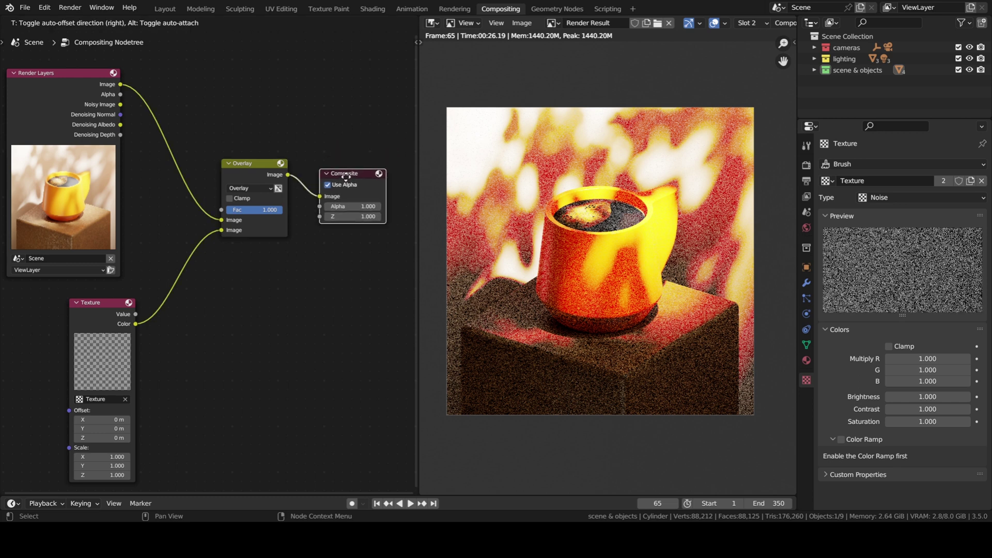
left_click(264, 209)
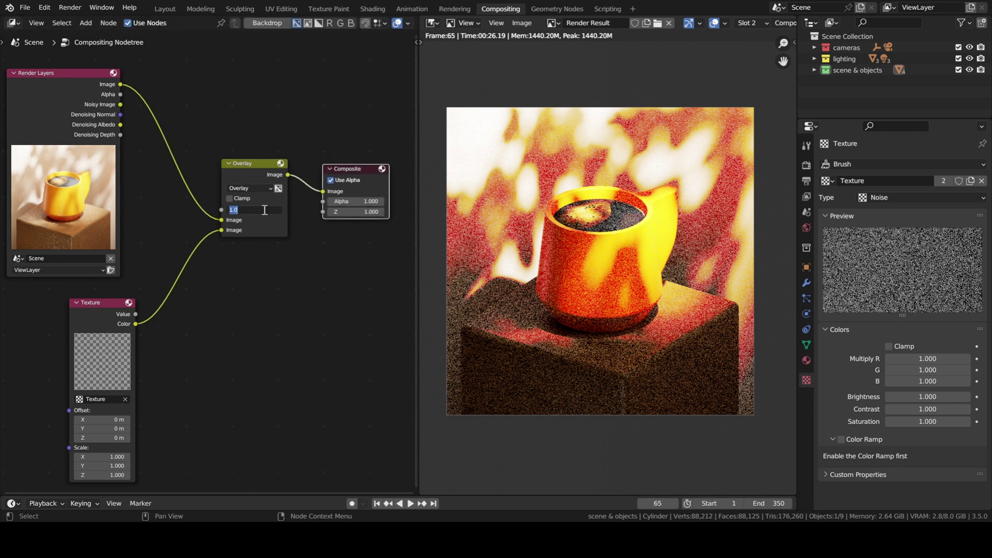
type("0.")
type("1")
key("Return")
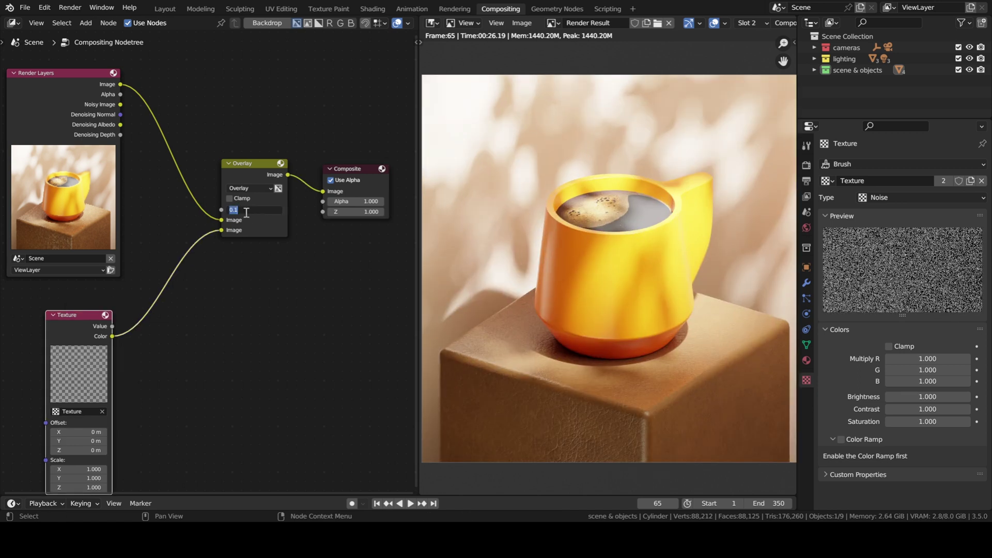
type("0.2")
key("Return")
scroll(597, 301, "down", 1)
scroll(572, 267, "up", 3)
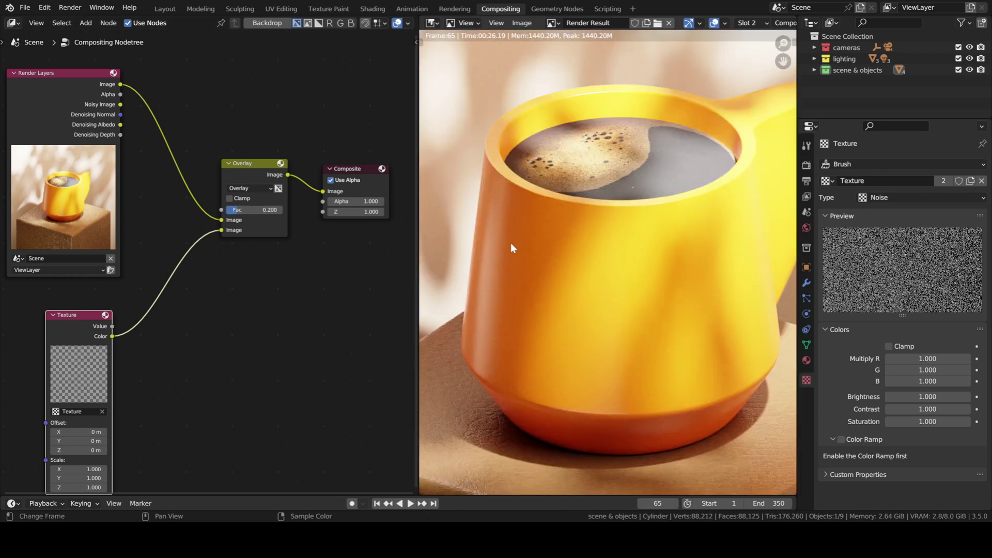
scroll(511, 243, "up", 2)
scroll(548, 275, "up", 2)
scroll(574, 295, "up", 2)
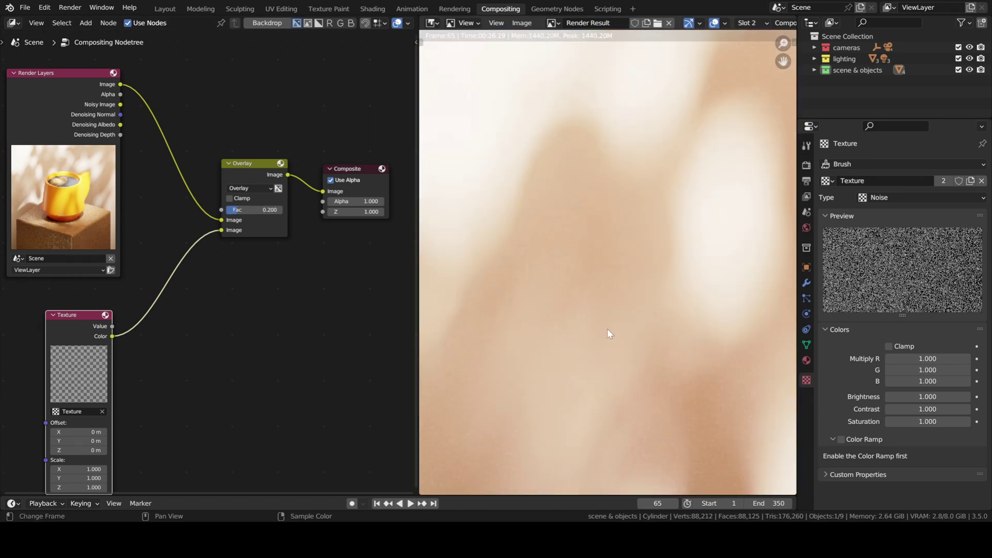
scroll(608, 330, "down", 2)
scroll(609, 325, "down", 2)
scroll(601, 324, "down", 1)
scroll(589, 322, "down", 1)
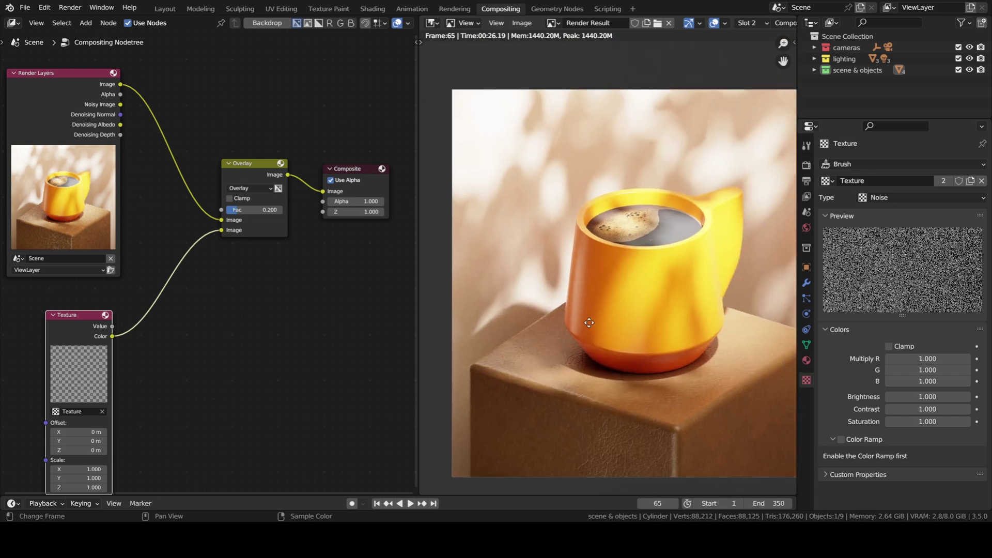
scroll(590, 323, "down", 1)
scroll(577, 314, "down", 1)
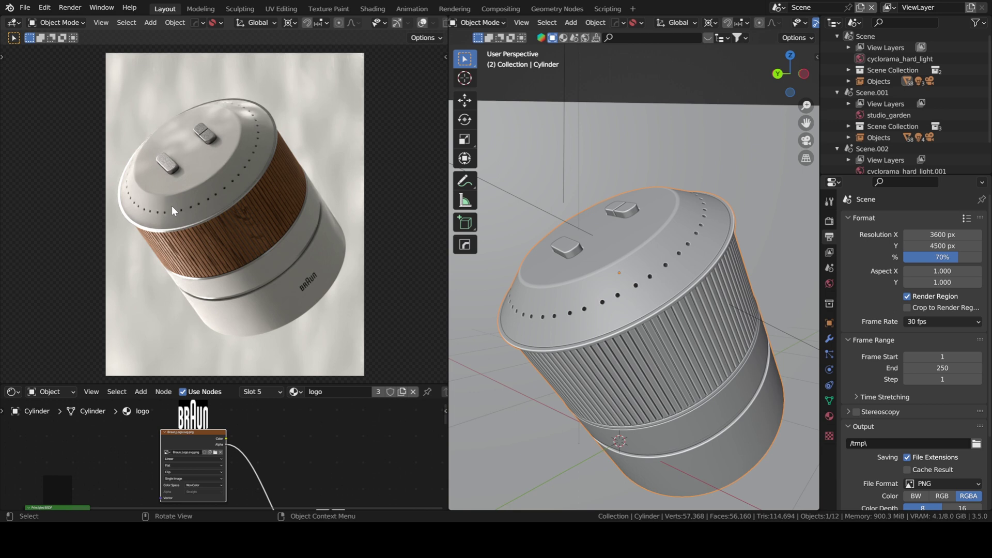
scroll(172, 205, "up", 1)
scroll(209, 181, "up", 1)
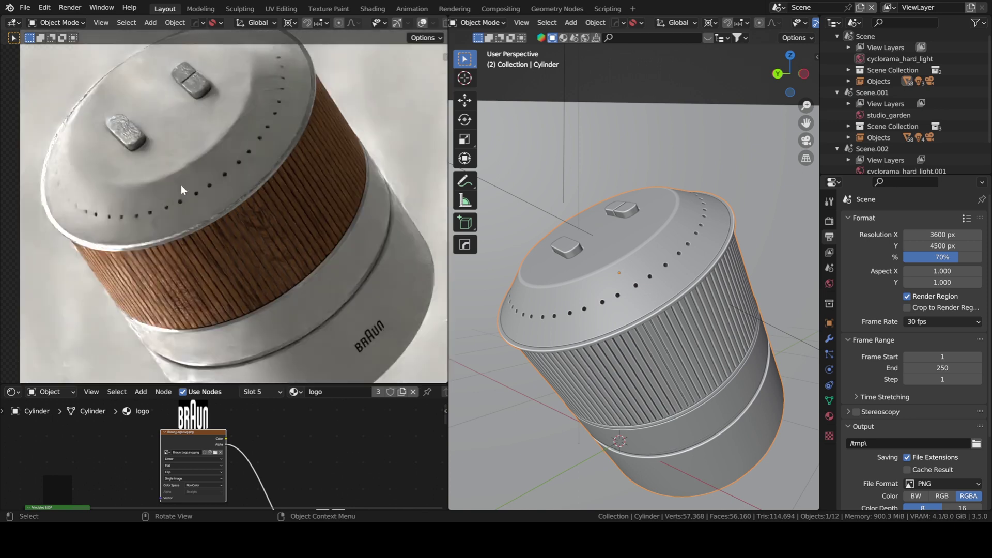
scroll(280, 241, "up", 2)
scroll(278, 242, "up", 1)
scroll(281, 199, "up", 1)
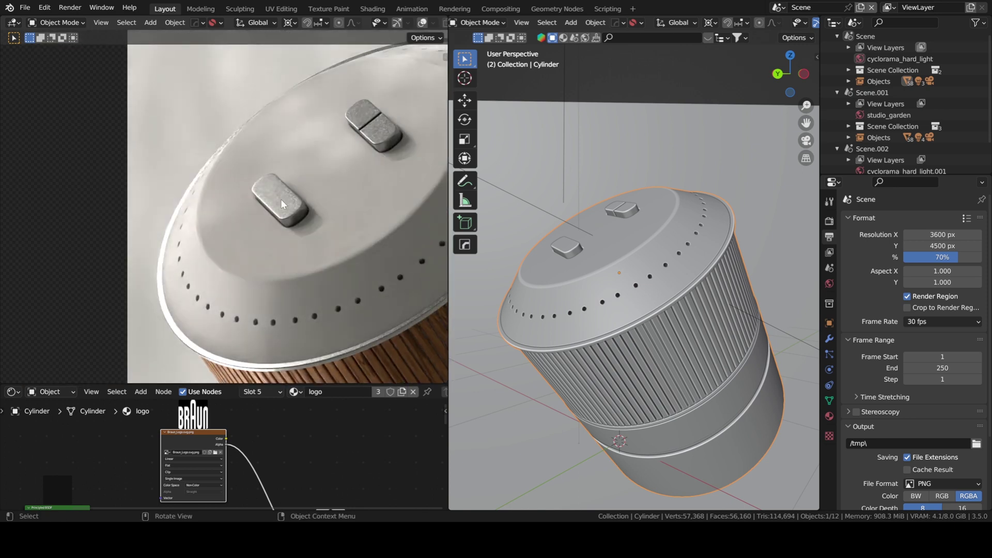
scroll(297, 221, "up", 2)
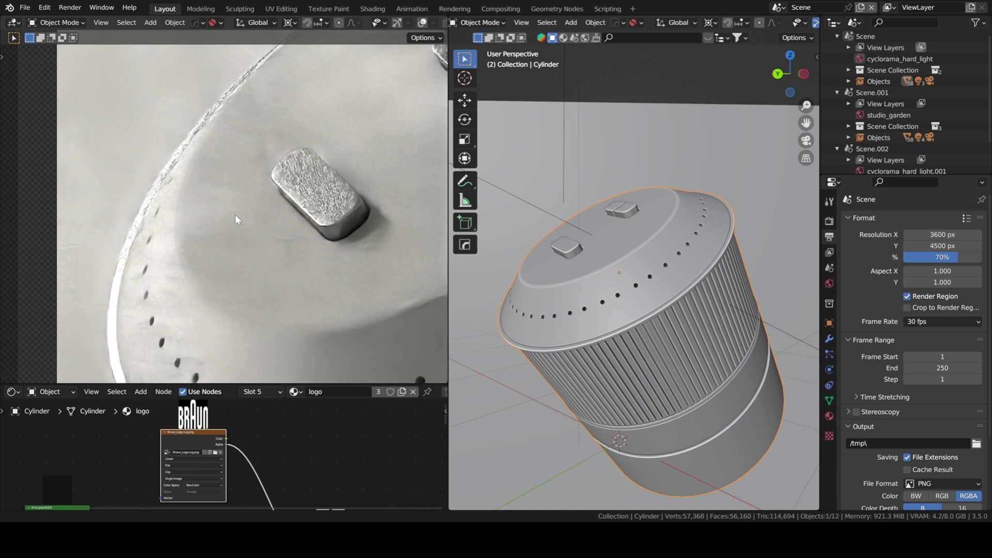
Pan across the Braun cylinder render, then switch to the Compositing workspace.
mouse_move(235, 215)
middle_mouse_down()
mouse_move(83, 301)
mouse_move(53, 226)
middle_mouse_up()
scroll(236, 260, "down", 4)
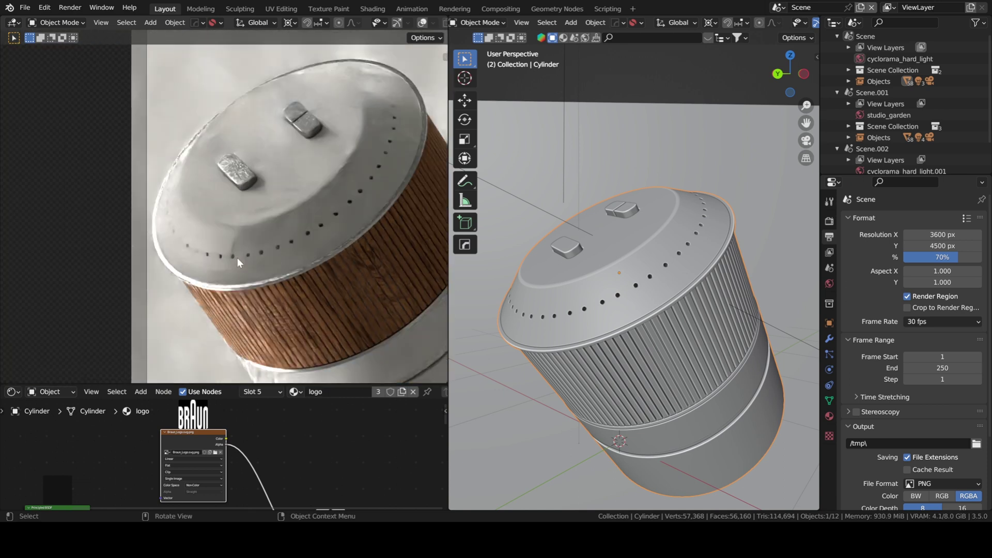
scroll(256, 256, "down", 2)
scroll(229, 244, "down", 1)
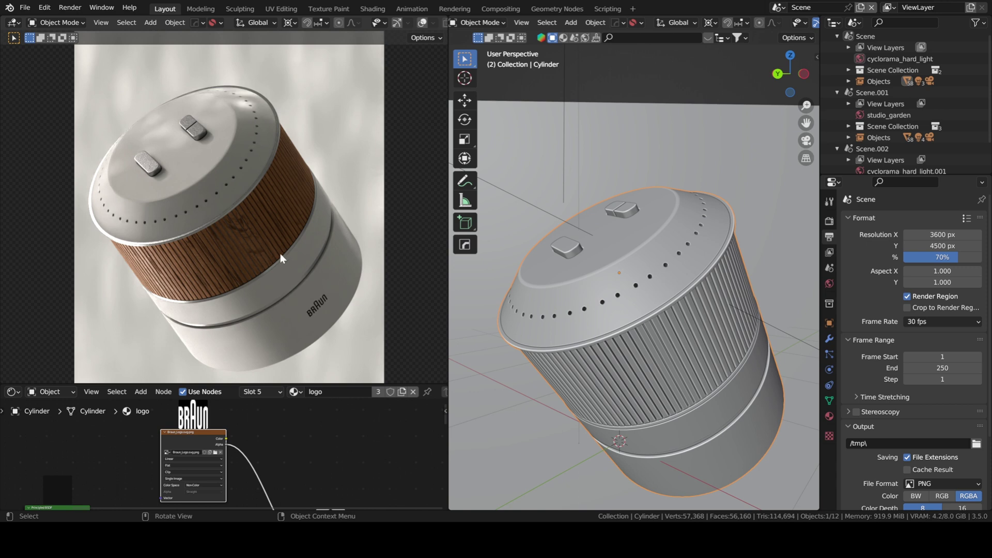
scroll(281, 253, "down", 1)
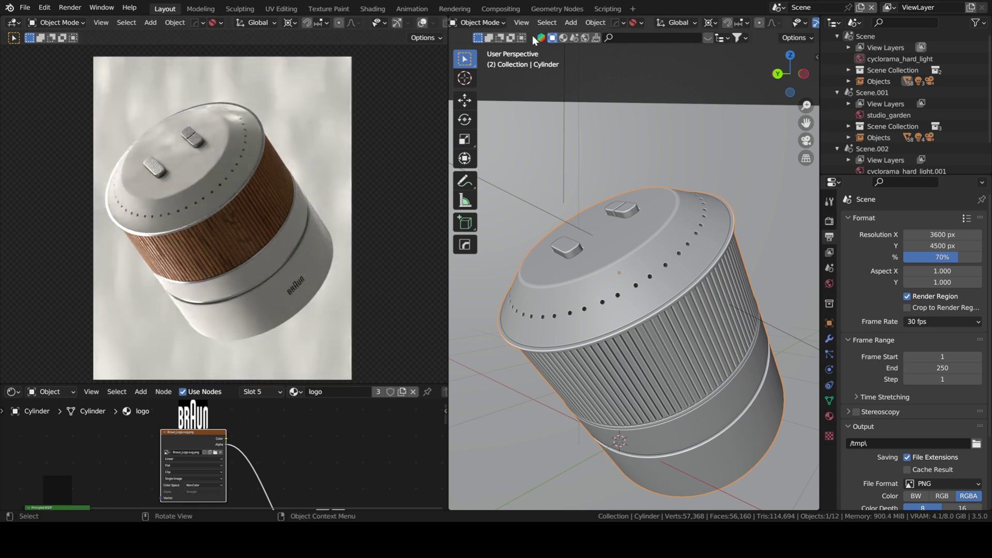
left_click(502, 10)
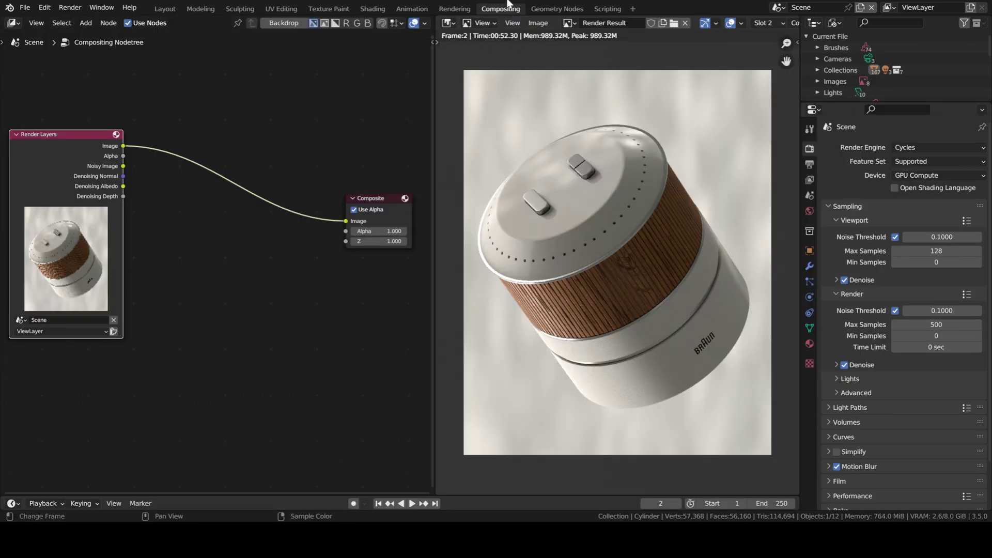
scroll(233, 326, "left", 3)
Add a Glare node between Render Layers and Composite.
key("shift+a")
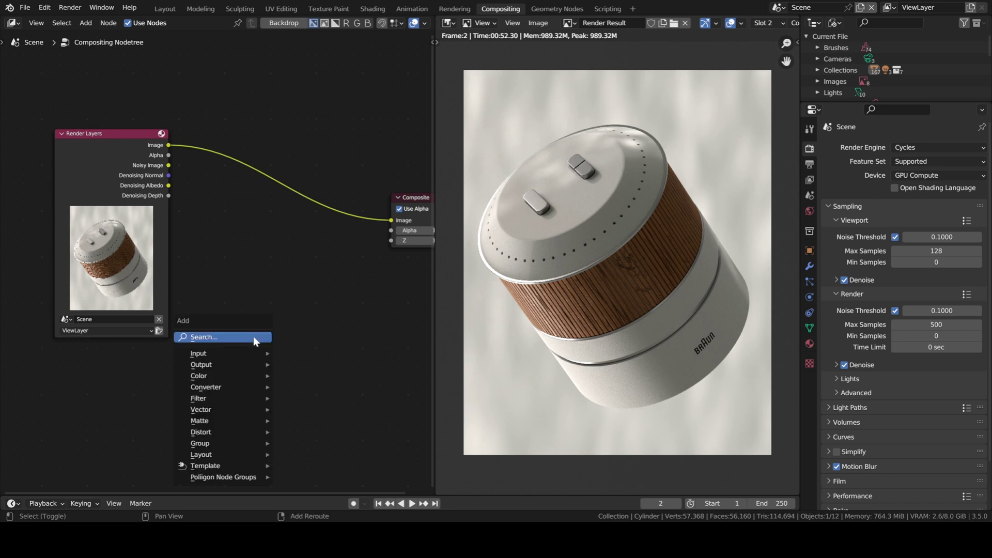
left_click(213, 338)
type("glare")
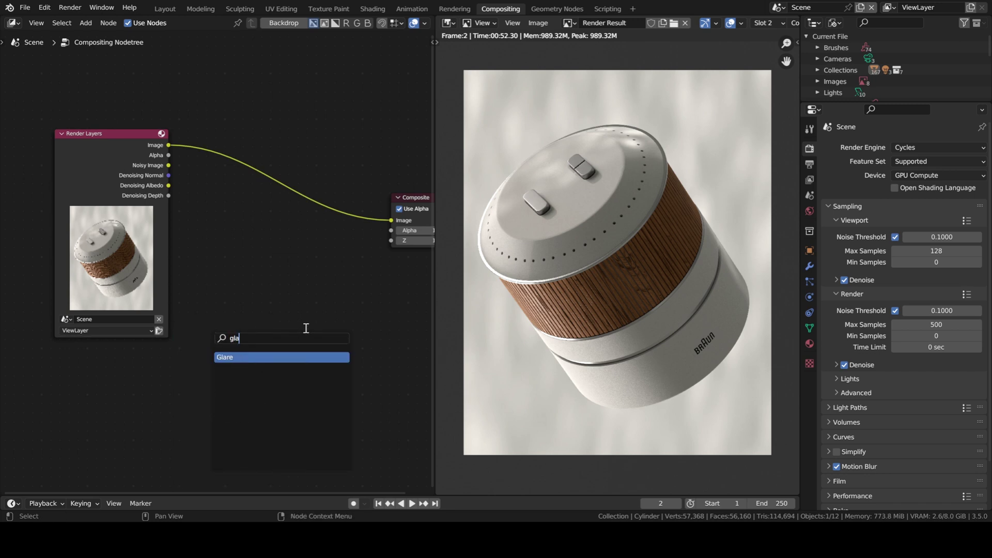
key("Return")
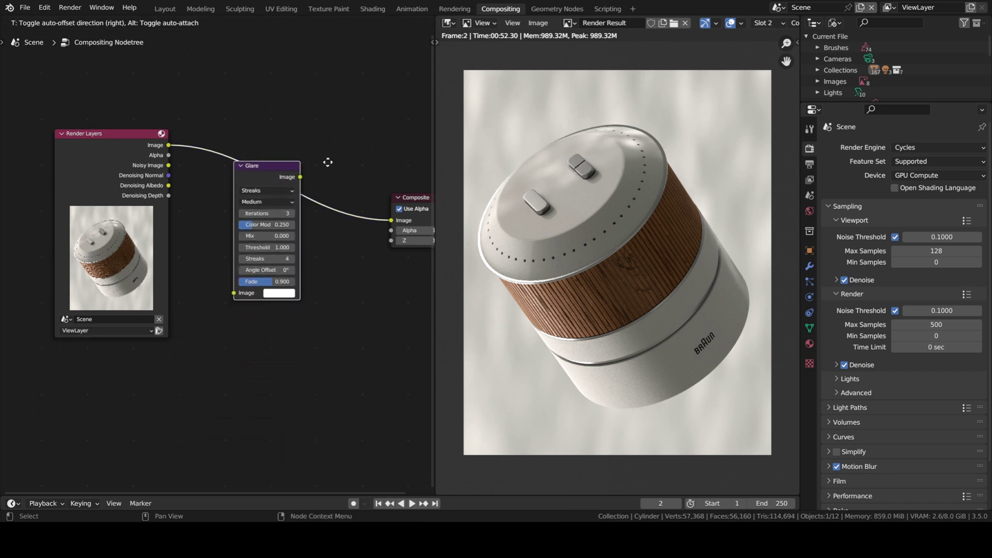
left_click(333, 149)
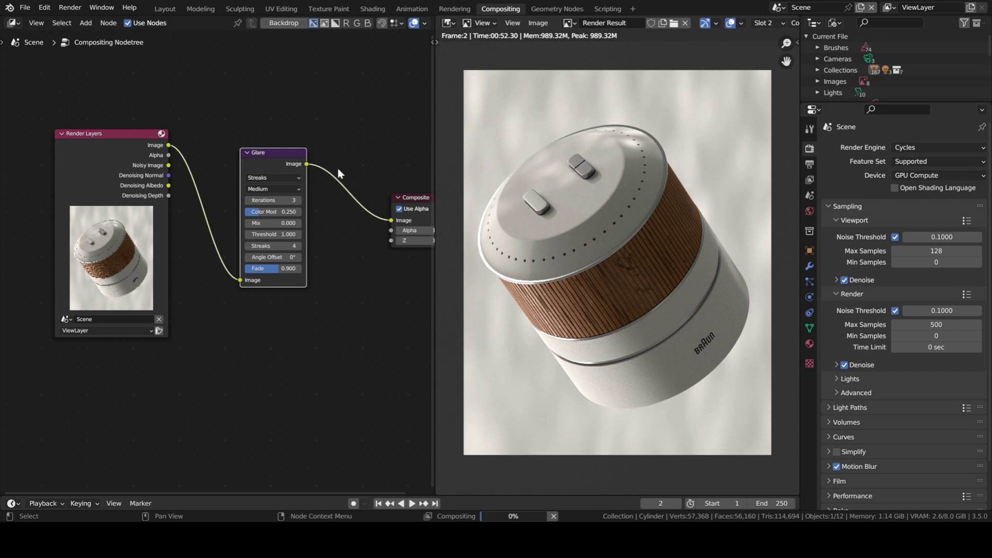
Set the Glare node to Fog Glow, High quality, with mix -0.500.
left_click(280, 178)
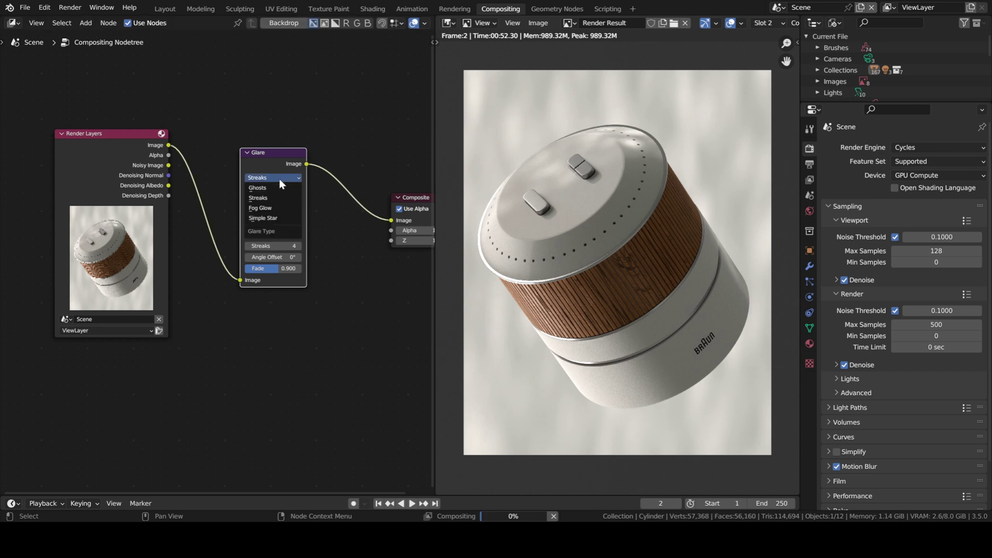
left_click(264, 208)
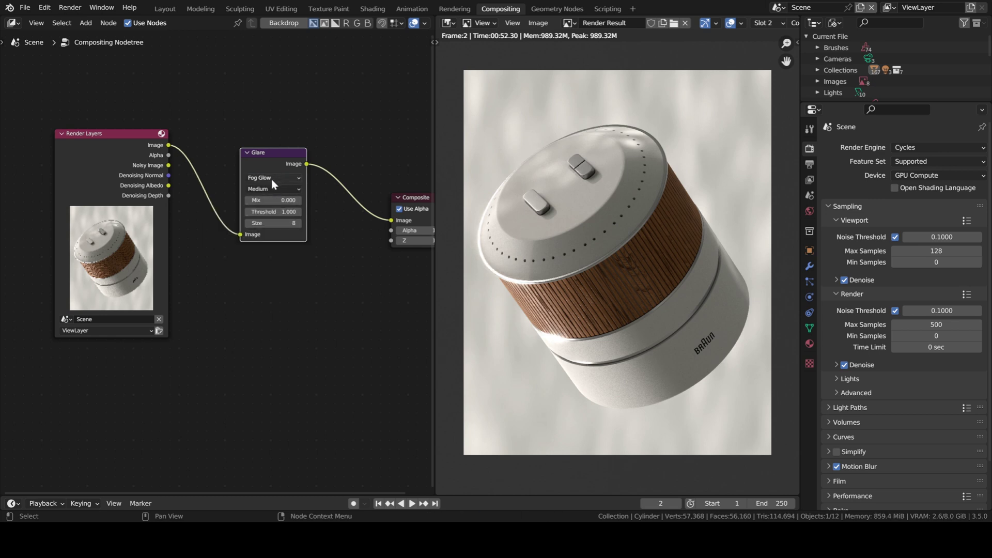
left_click(264, 189)
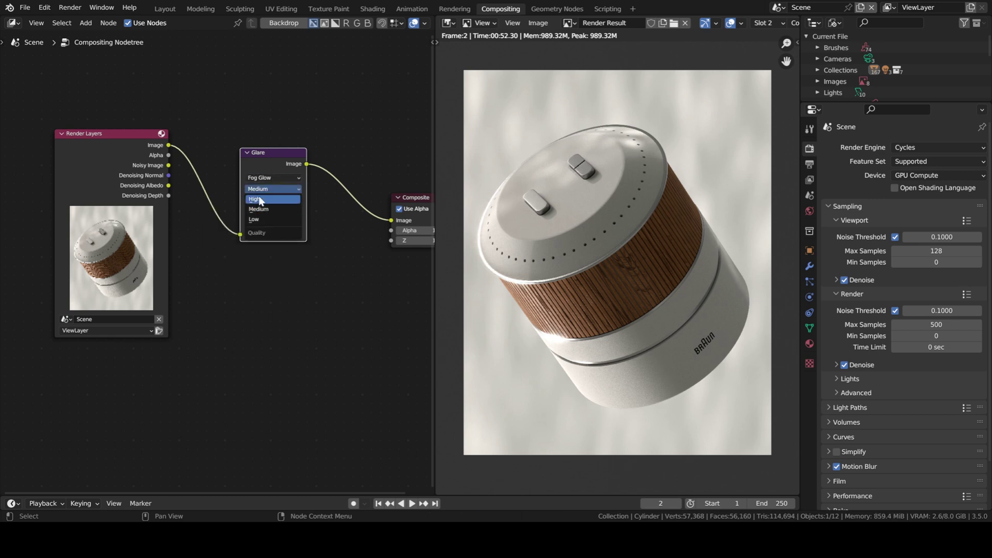
left_click(259, 200)
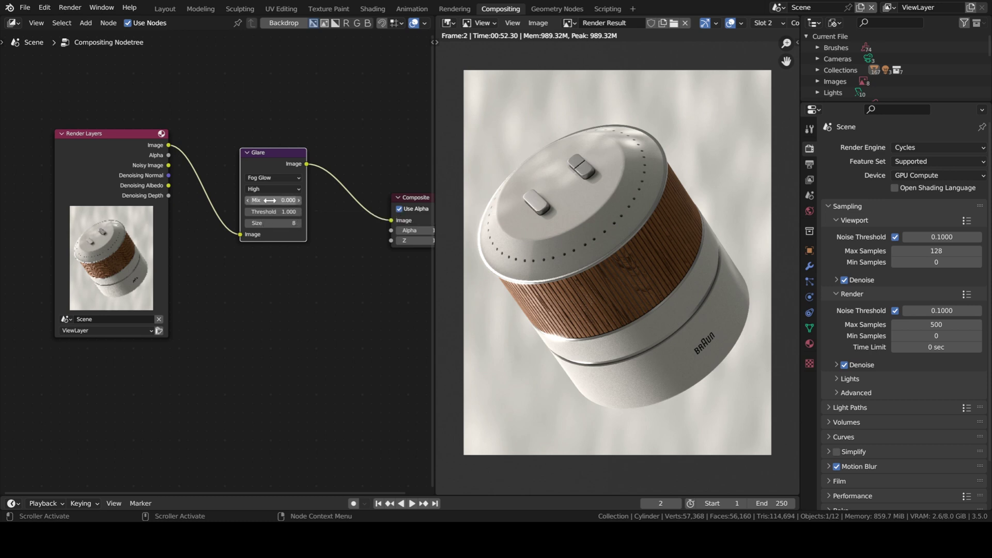
left_click(248, 201)
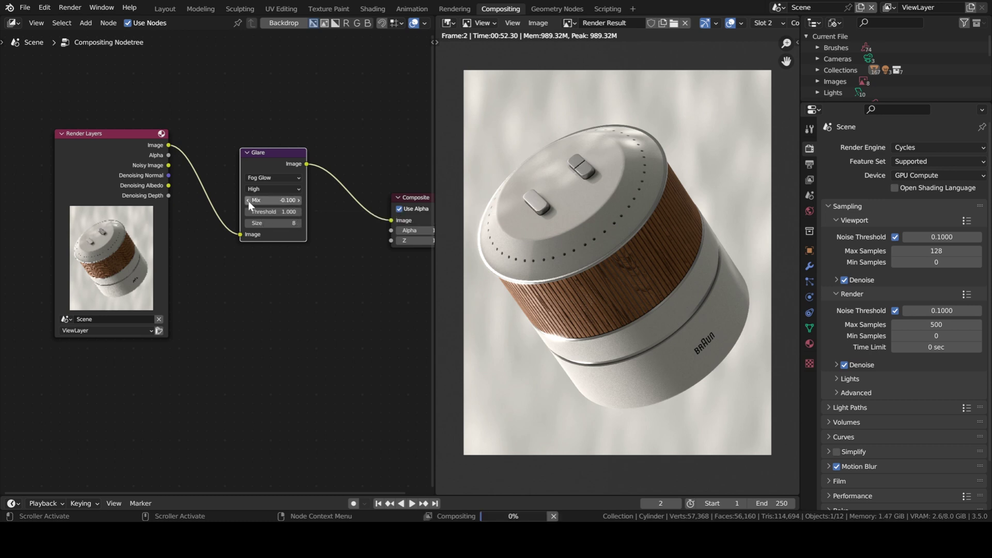
left_click(248, 201)
scroll(557, 350, "up", 2)
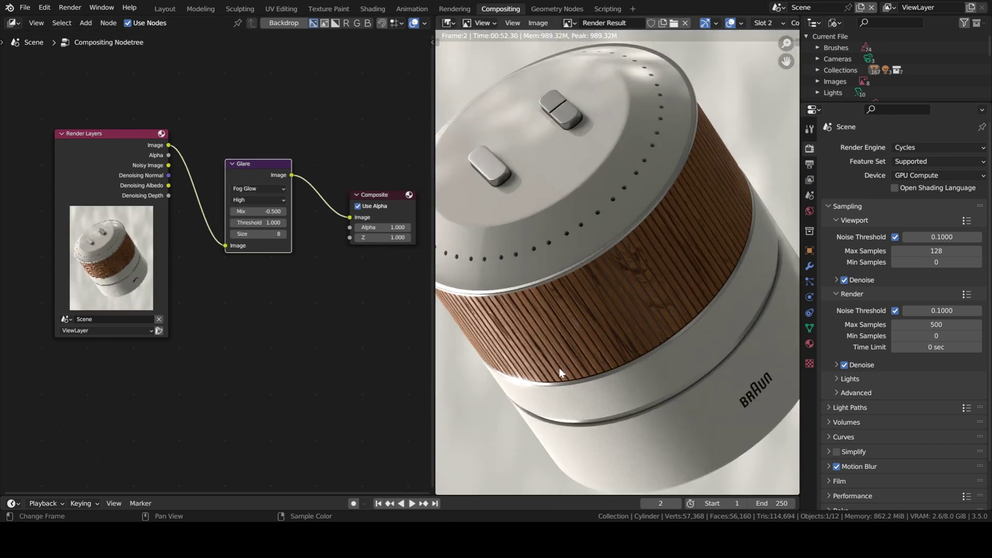
scroll(578, 340, "up", 1)
scroll(597, 329, "up", 1)
scroll(610, 323, "up", 1)
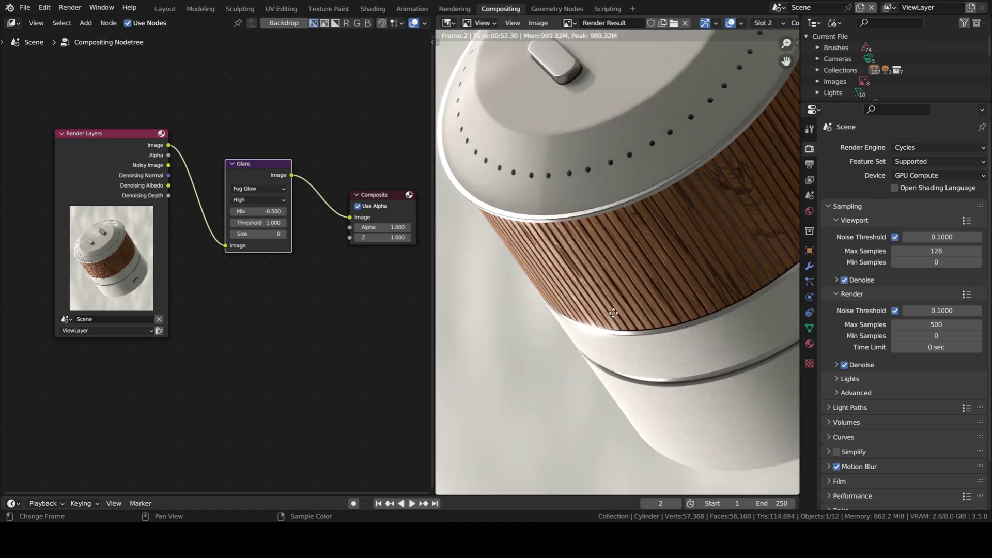
scroll(611, 323, "up", 1)
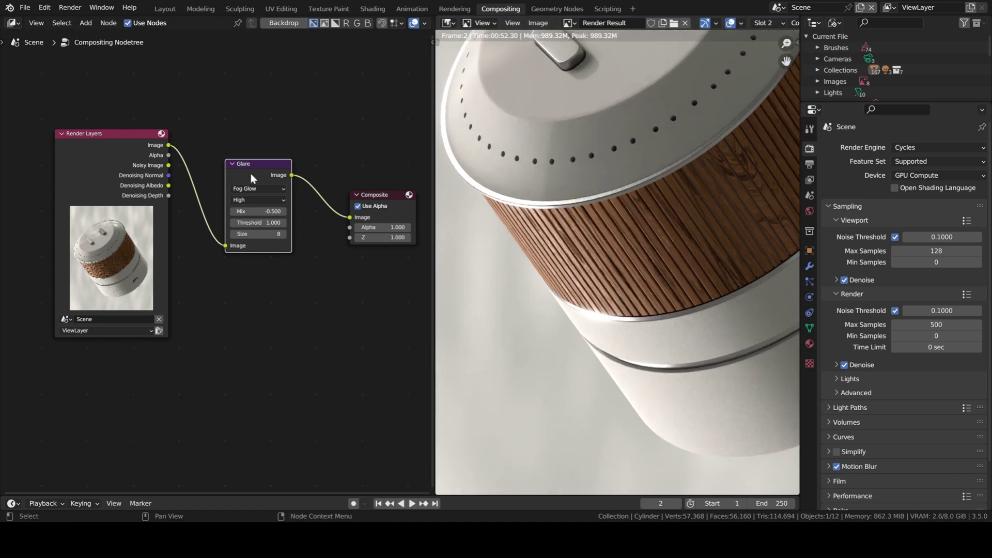
key("m")
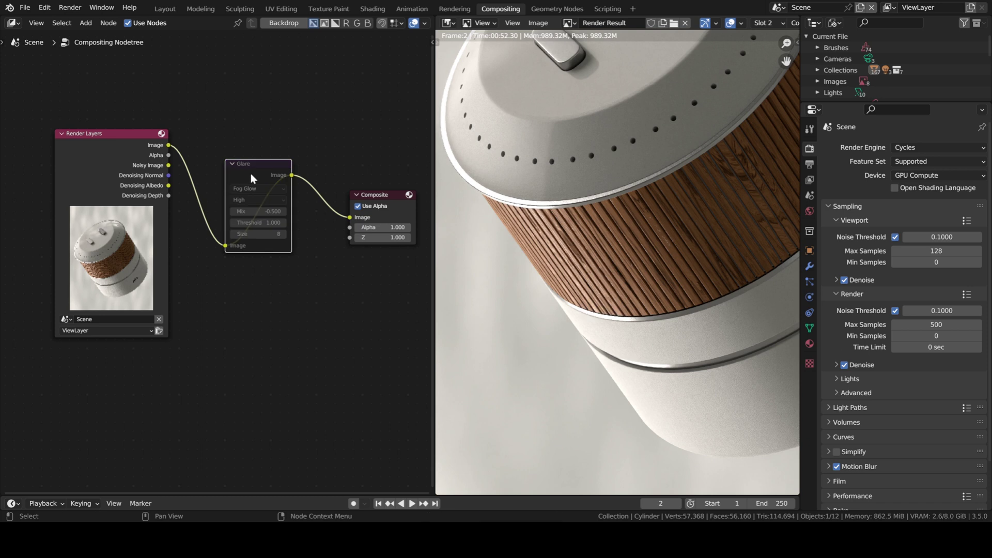
key("m")
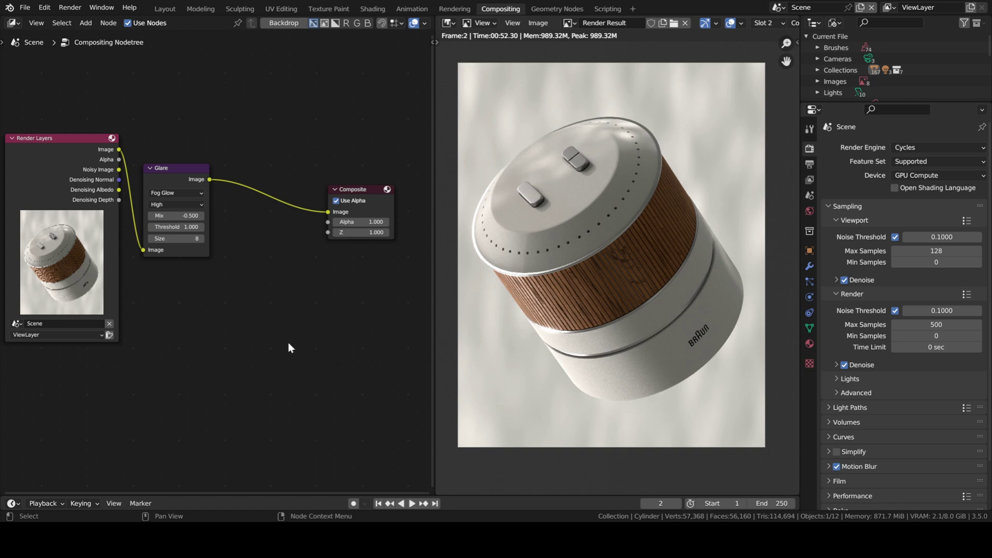
Place a Lens Distortion node on the Glare–Composite link, with Fit on and Dispersion 0.02.
key("shift+a")
left_click(276, 347)
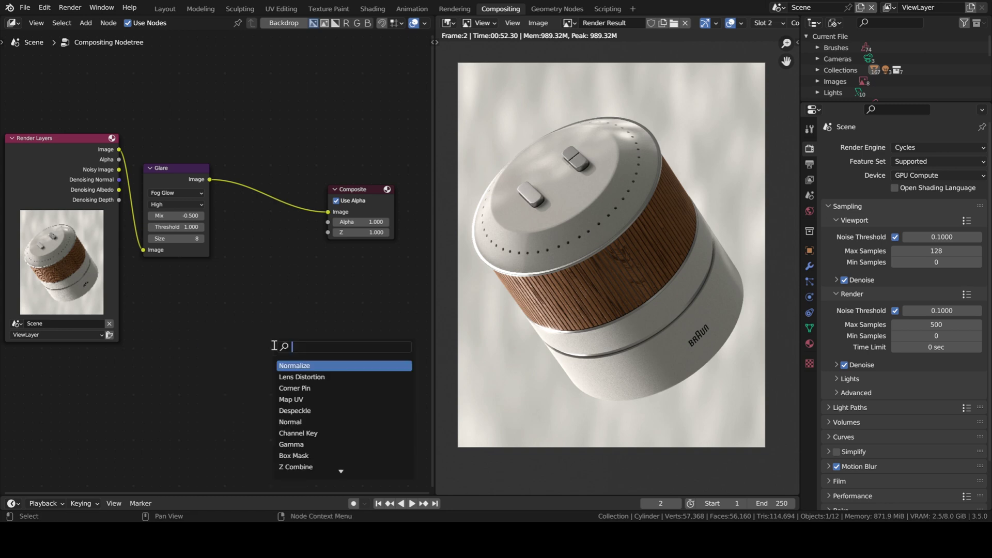
type("lens")
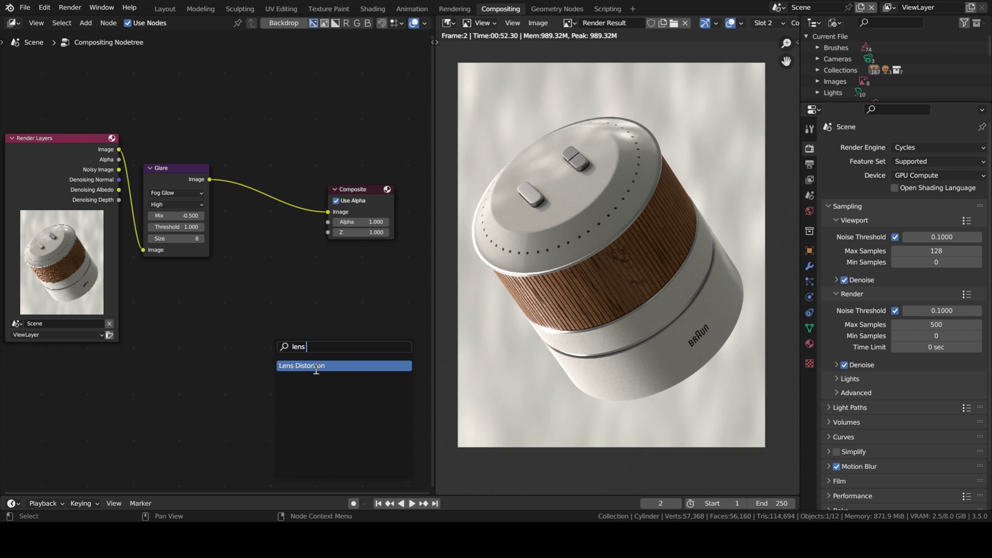
left_click(316, 365)
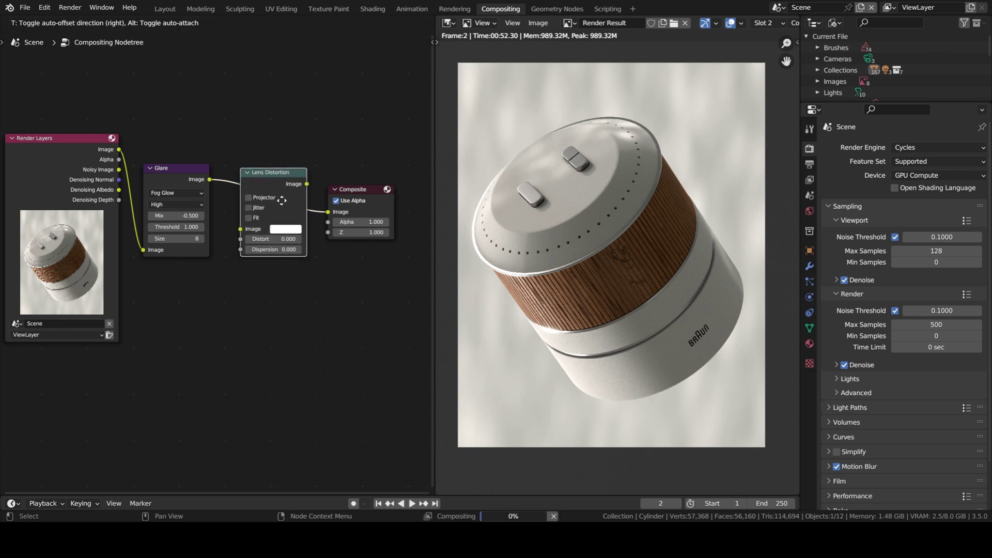
left_click(283, 202)
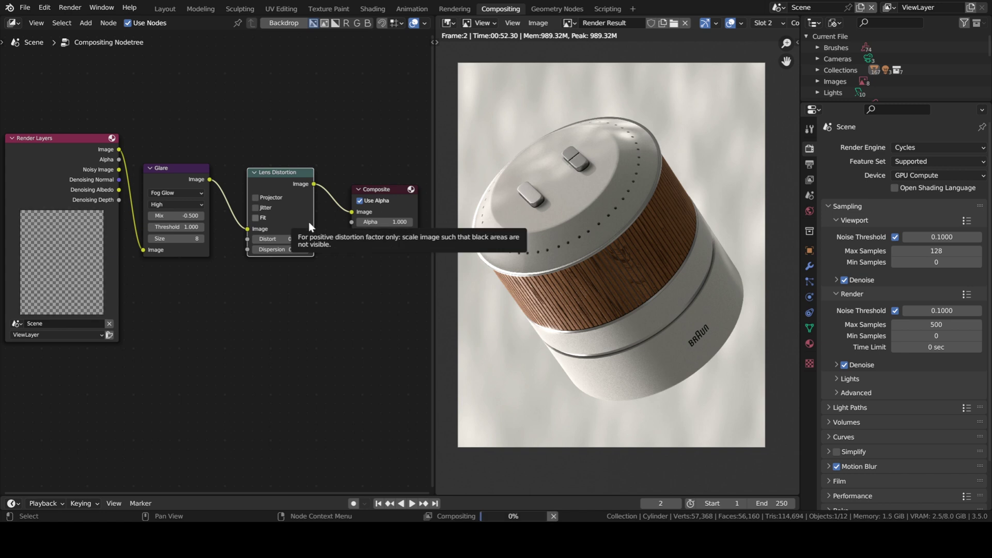
left_click(257, 218)
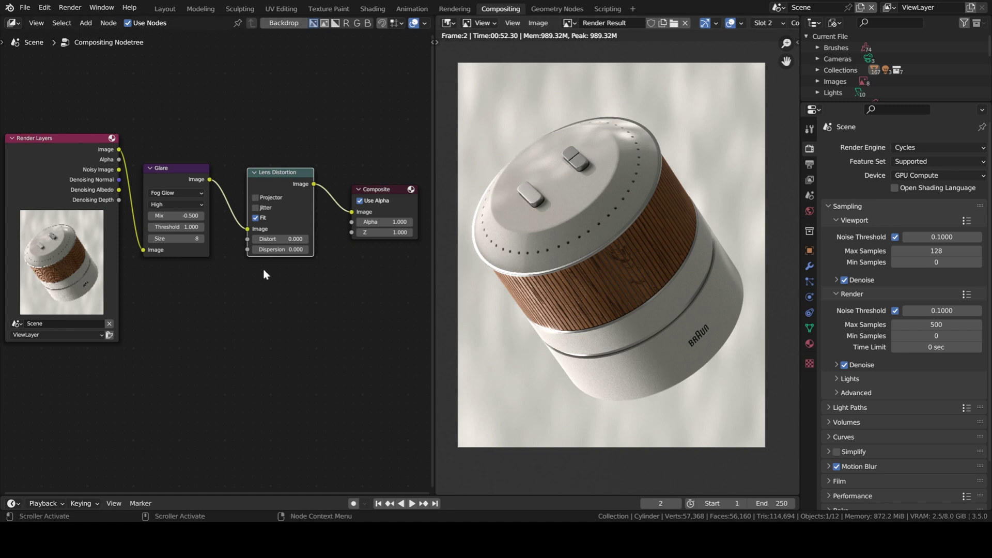
left_click(279, 249)
type("0")
type(".0")
type("2")
key("Return")
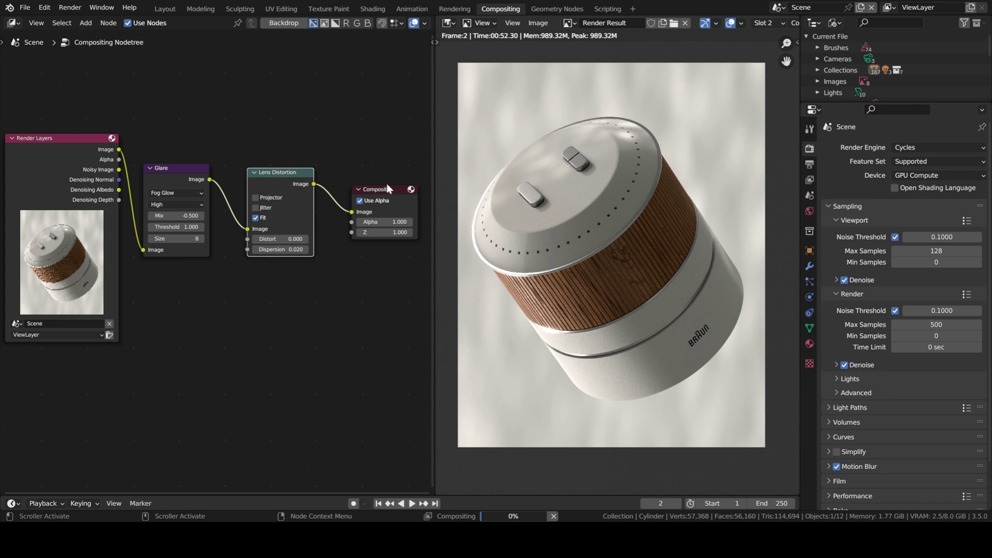
left_click_drag(387, 188, 391, 183)
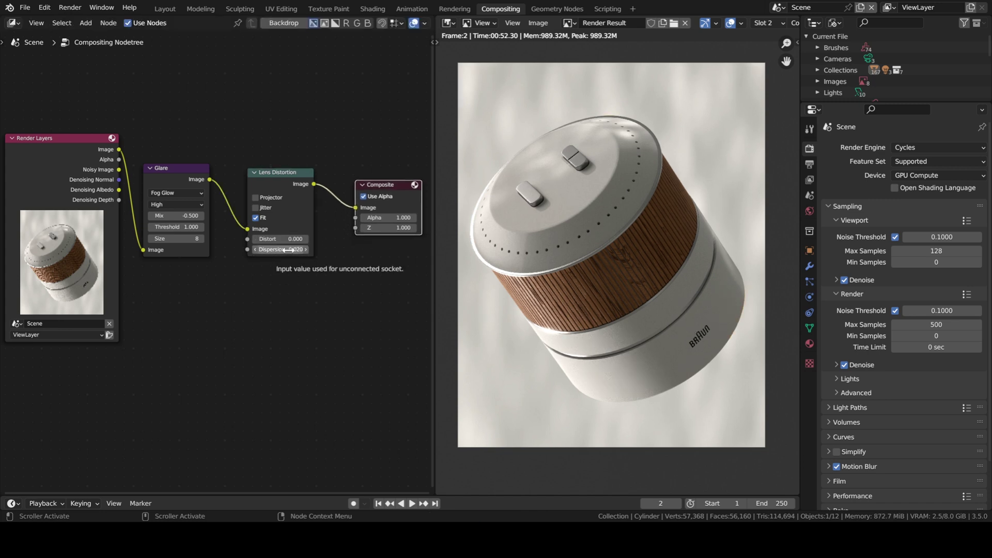
scroll(655, 333, "up", 2)
scroll(670, 322, "up", 2)
scroll(684, 311, "up", 1)
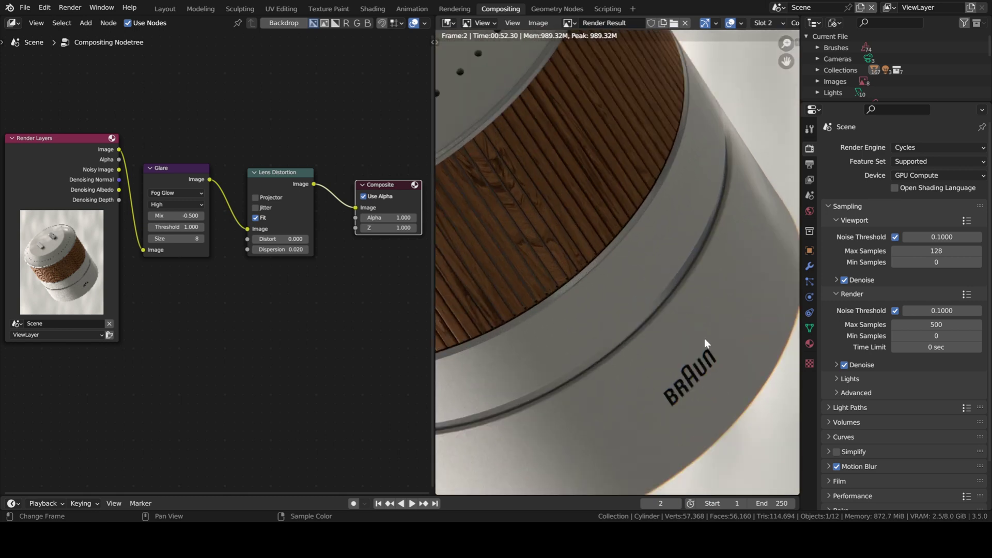
middle_click_drag(705, 338, 606, 273)
scroll(687, 194, "up", 2)
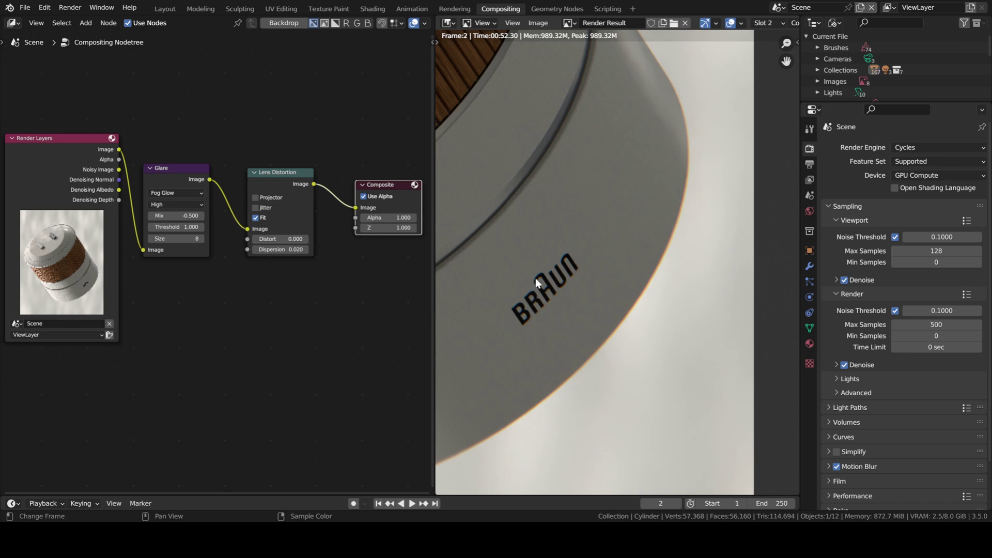
scroll(539, 276, "down", 1)
middle_click_drag(571, 287, 621, 284)
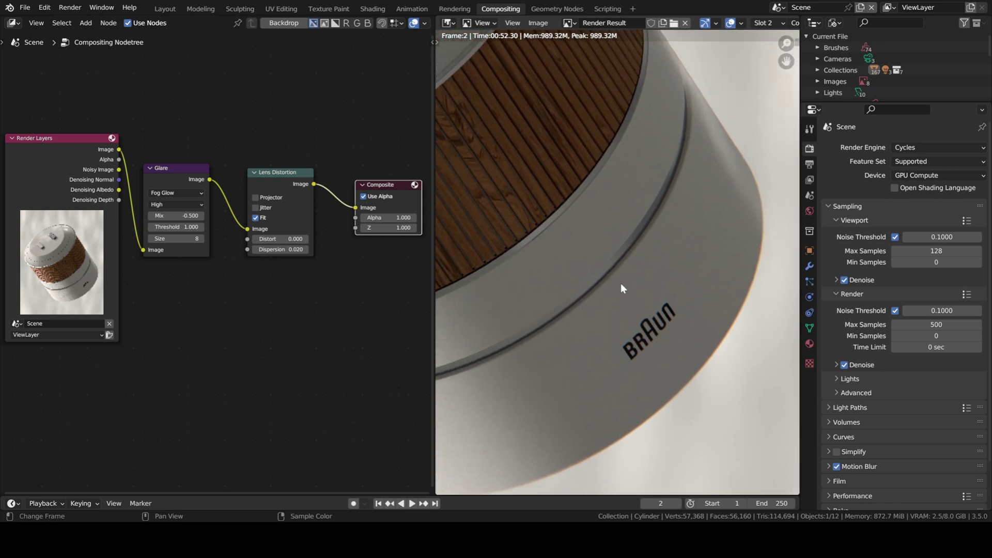
scroll(592, 323, "down", 1)
scroll(592, 323, "down", 1)
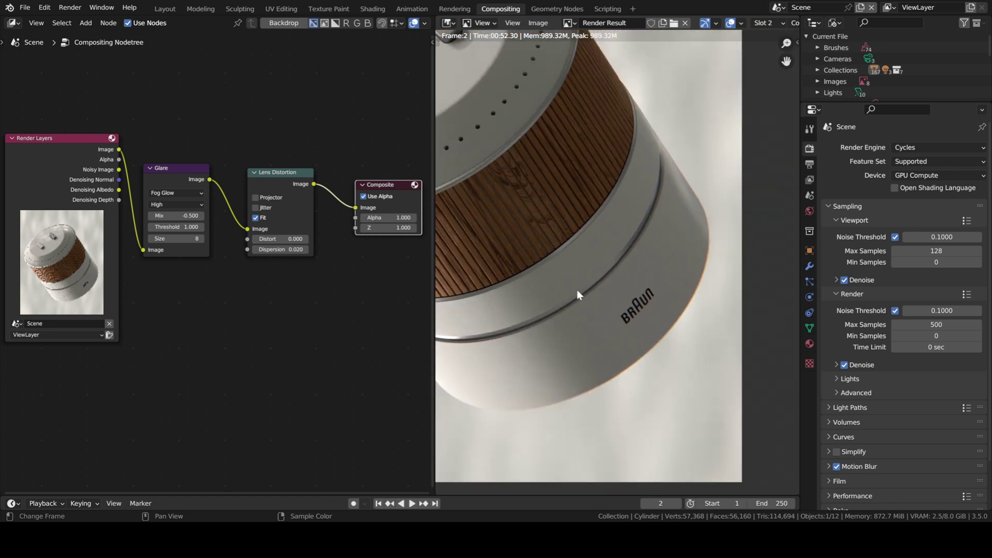
scroll(576, 290, "down", 1)
scroll(612, 310, "down", 1)
scroll(613, 314, "down", 1)
middle_click_drag(612, 314, 648, 318)
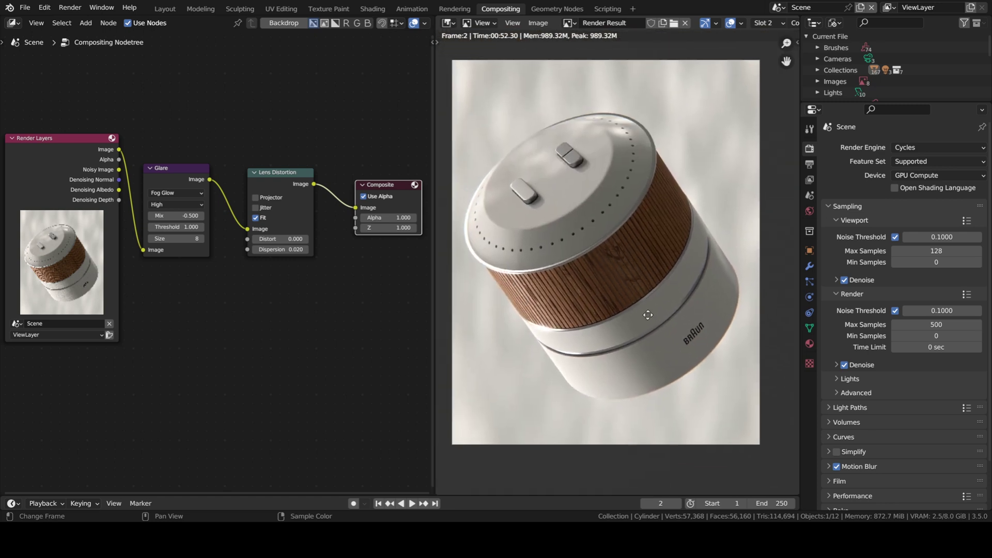